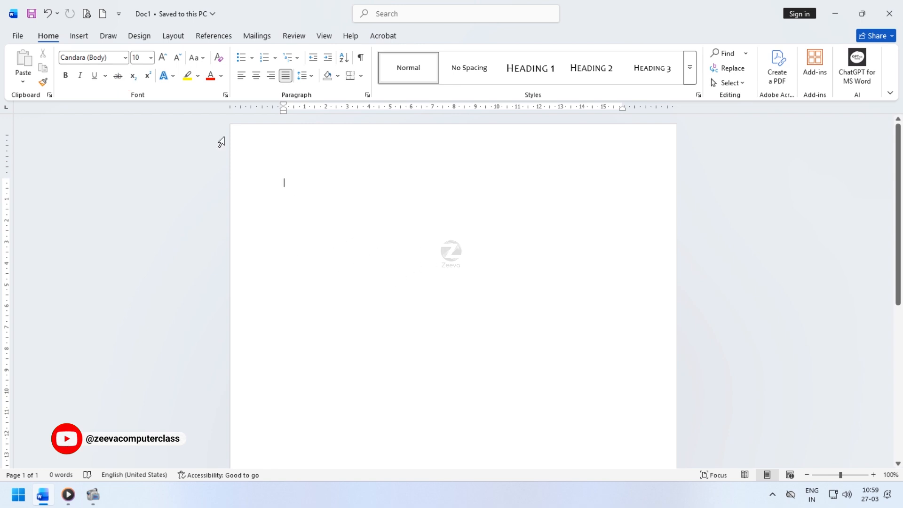
- Look through the Word Options categories from General to Trust Center and close the dialog without changes
left_click(19, 36)
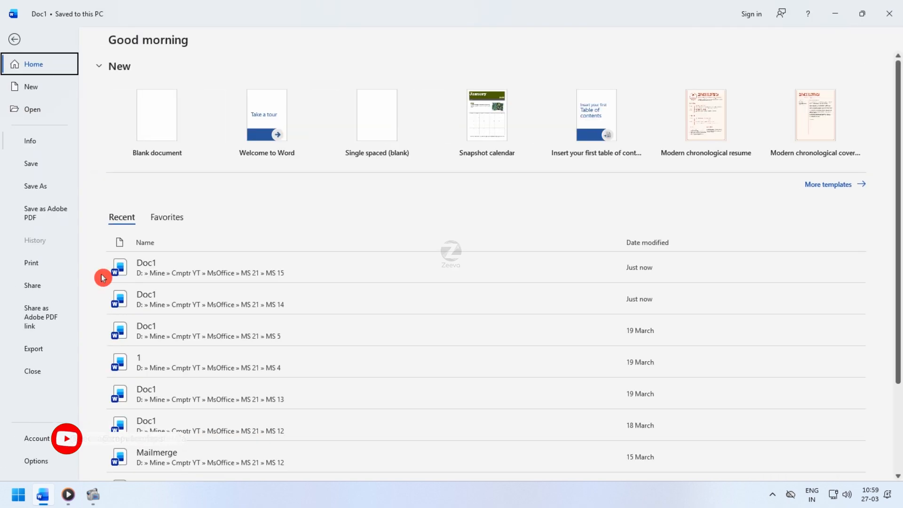
left_click(44, 462)
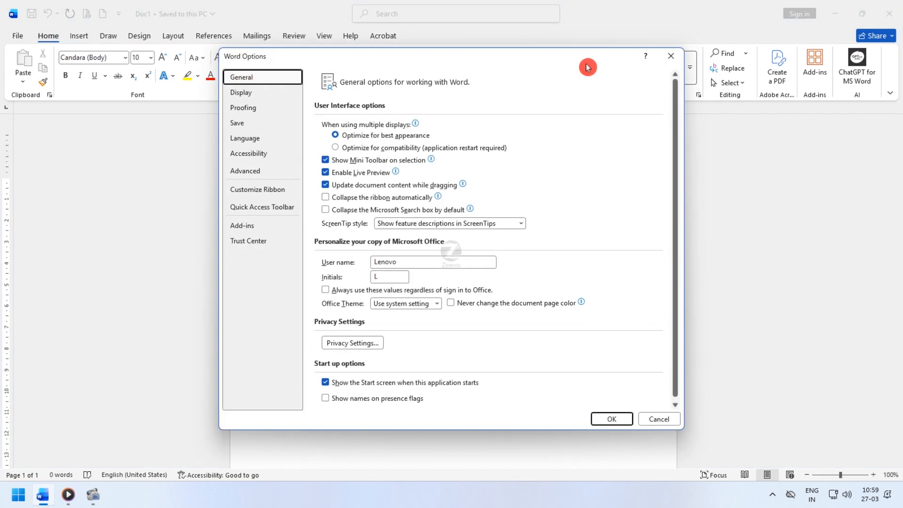
left_click(241, 92)
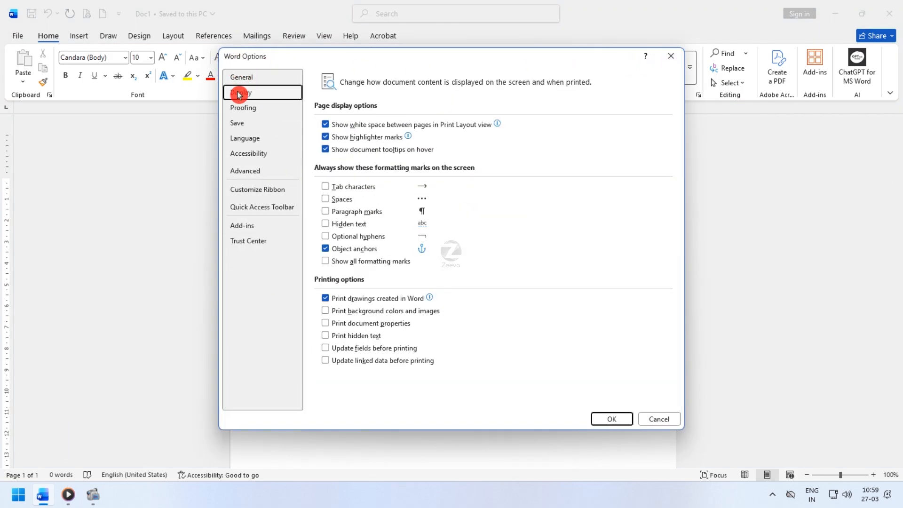
left_click(243, 108)
left_click(246, 152)
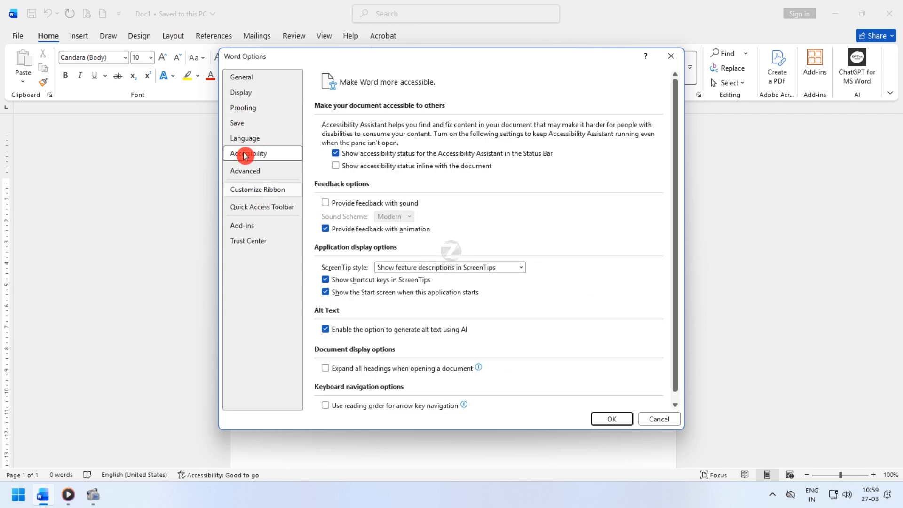
left_click(244, 139)
left_click(245, 171)
left_click(249, 154)
left_click(241, 92)
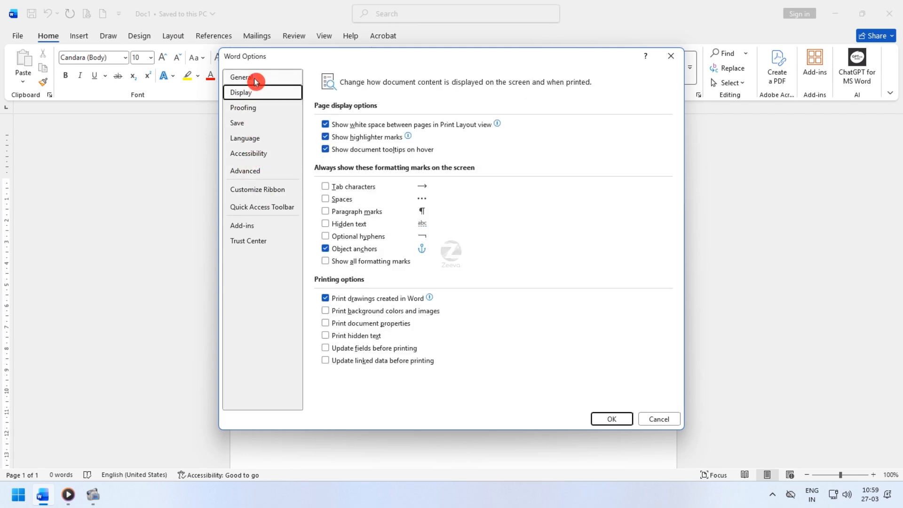
left_click(242, 76)
left_click(244, 138)
left_click(258, 173)
left_click(254, 189)
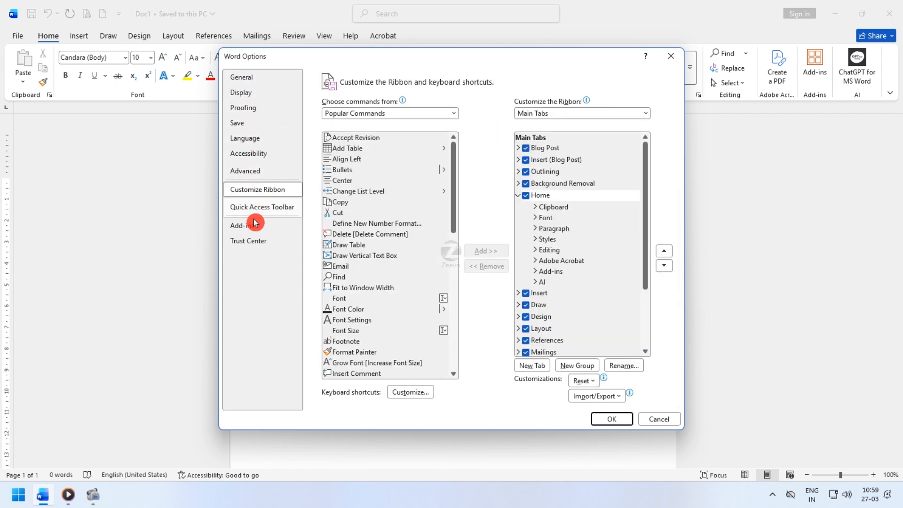
left_click(253, 207)
left_click(250, 241)
left_click(681, 57)
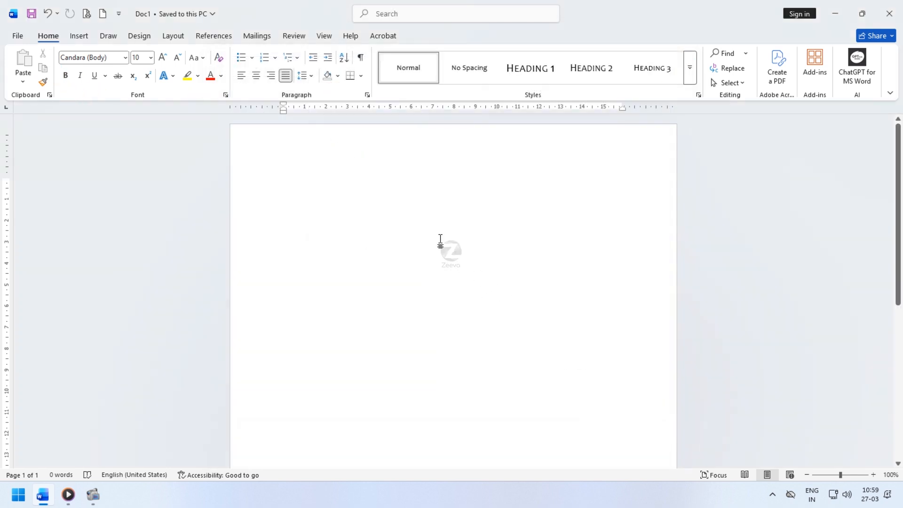
- Reopen Word Options and examine the General settings, including the user name under Personalize your copy of Microsoft Office
left_click(20, 38)
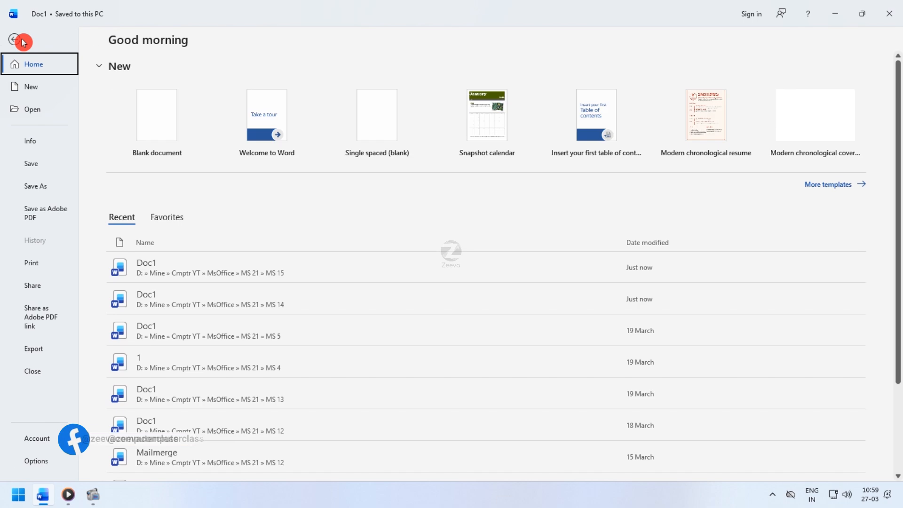
left_click(36, 462)
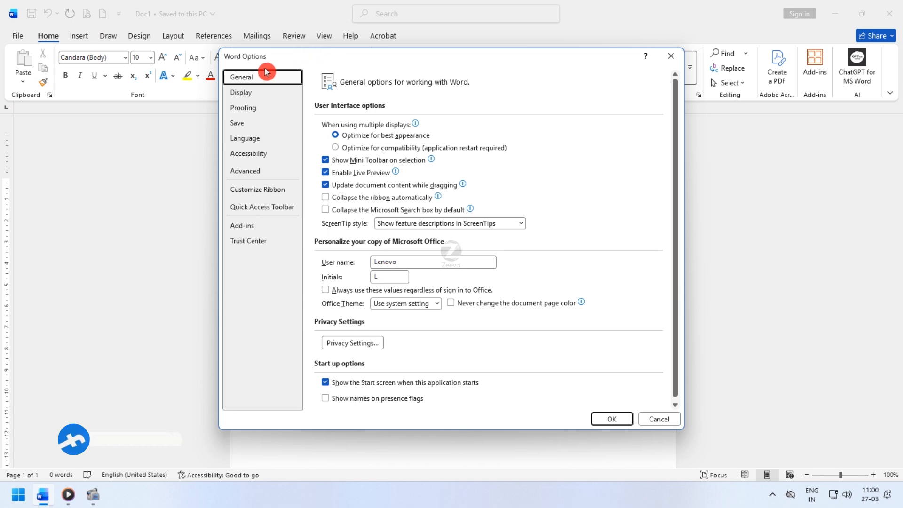
left_click(244, 94)
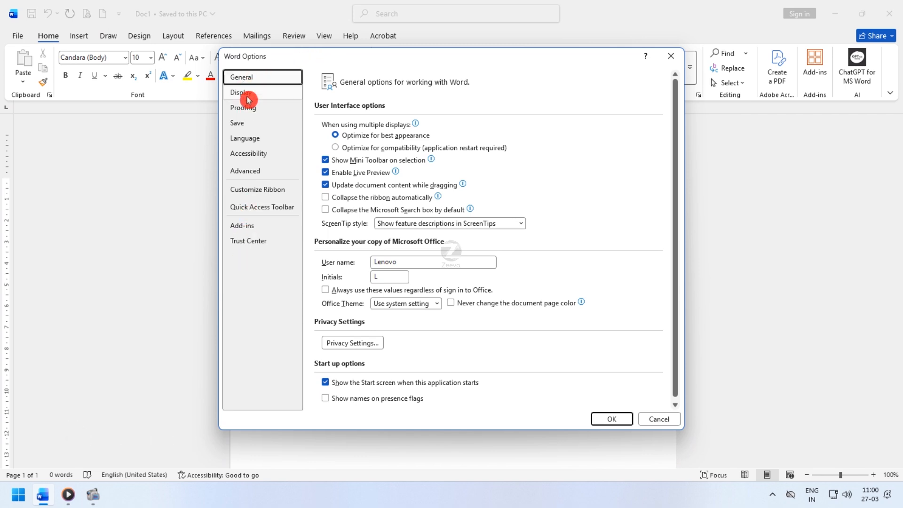
left_click(243, 80)
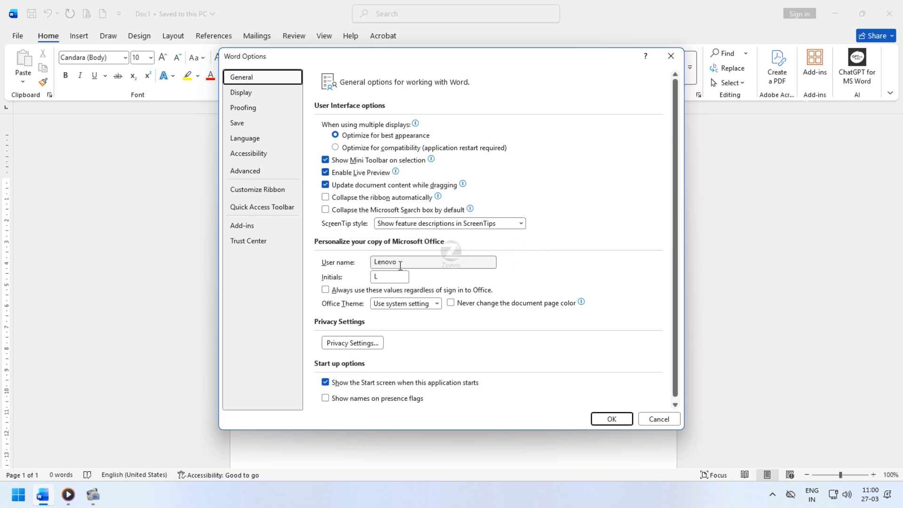
left_click_drag(394, 256, 358, 264)
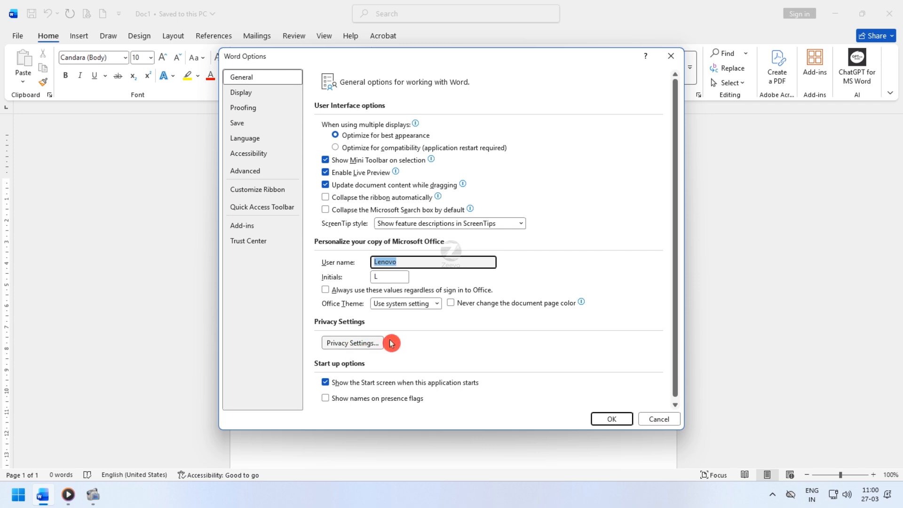
- Try the Display setting for printing background colors and images, view the Proofing options, and cancel Word Options
left_click(260, 98)
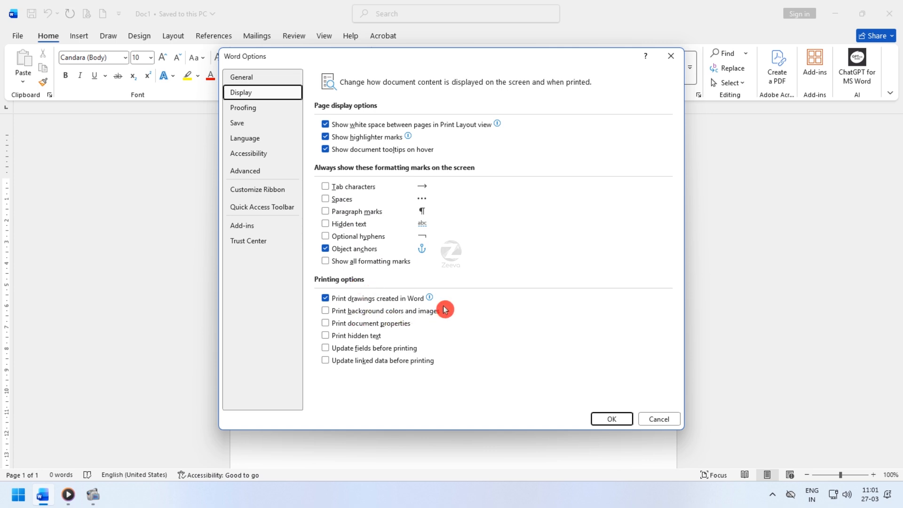
left_click(333, 312)
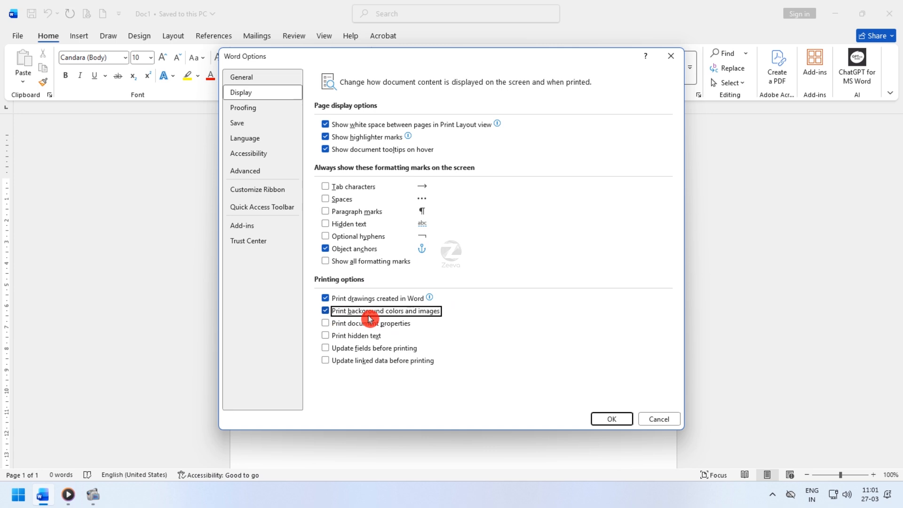
left_click(333, 312)
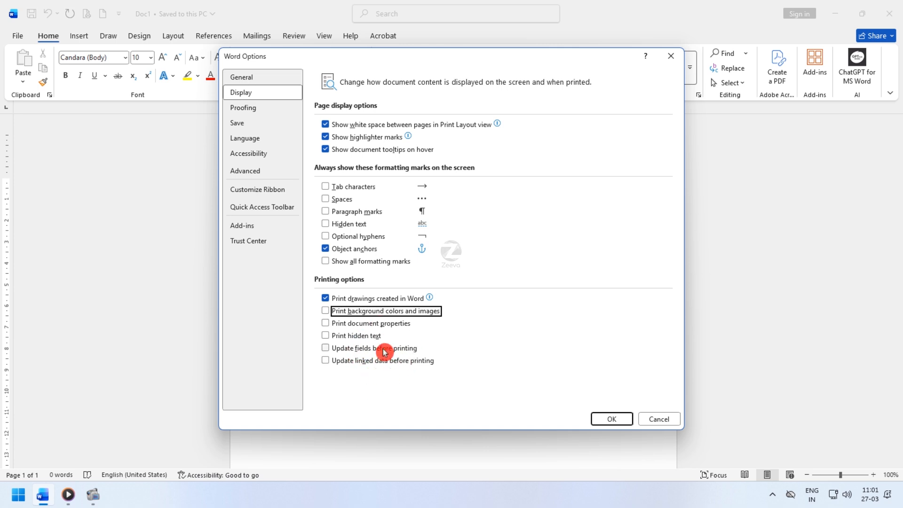
left_click(267, 108)
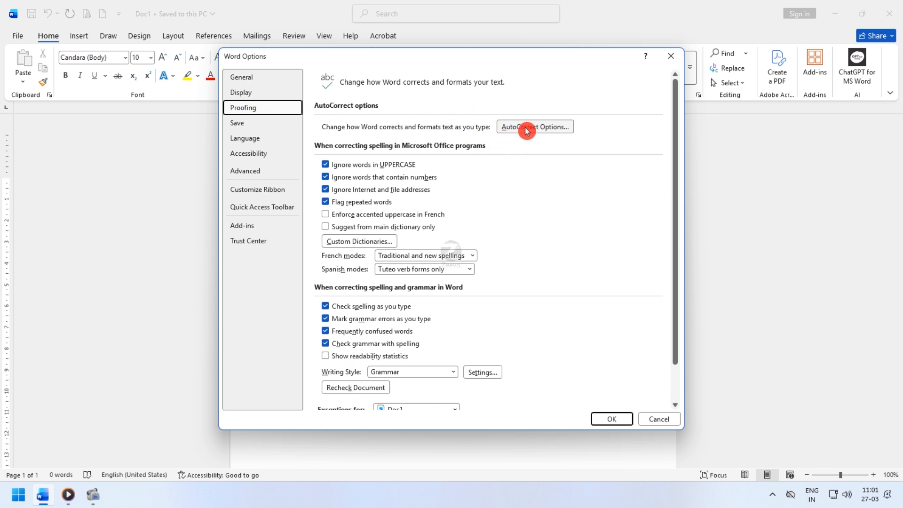
left_click(671, 419)
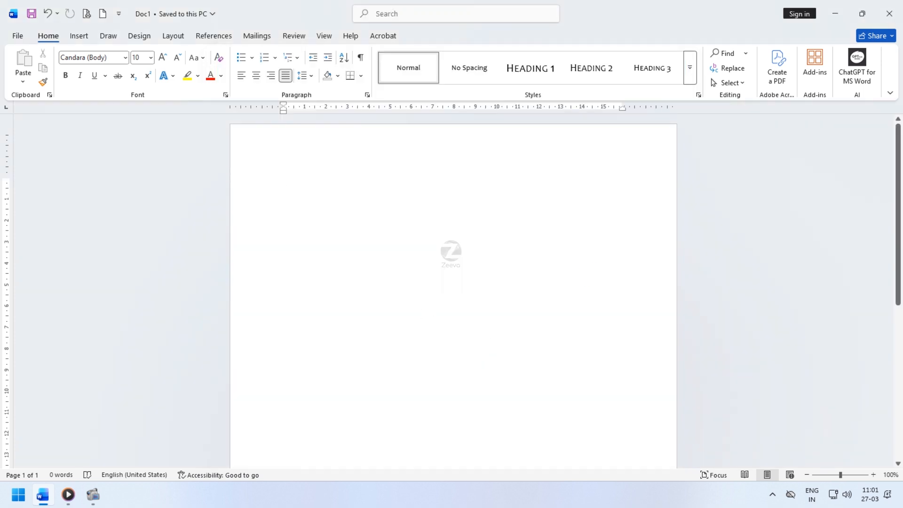
- Enter "teh" as the document's first word and look up the "teh" entry in the AutoCorrect options
type("teg")
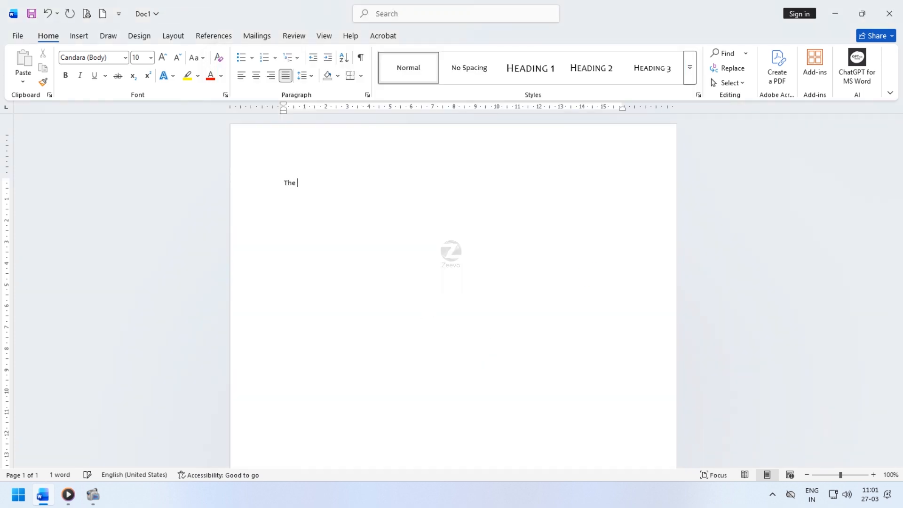
left_click(19, 36)
left_click(52, 459)
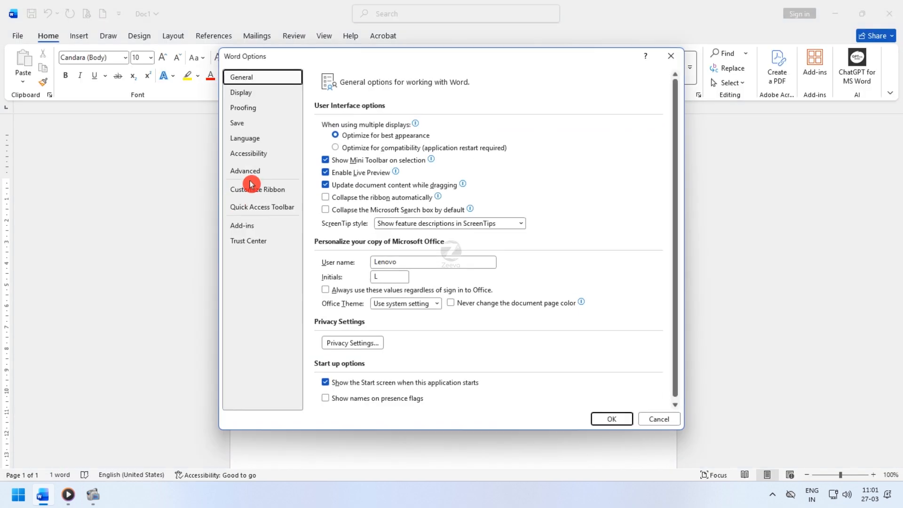
left_click(253, 113)
left_click(535, 131)
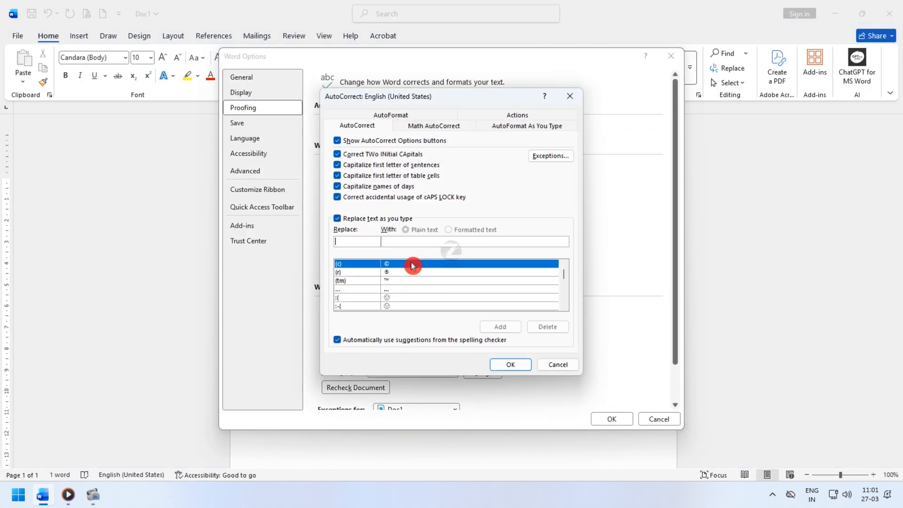
type("teh")
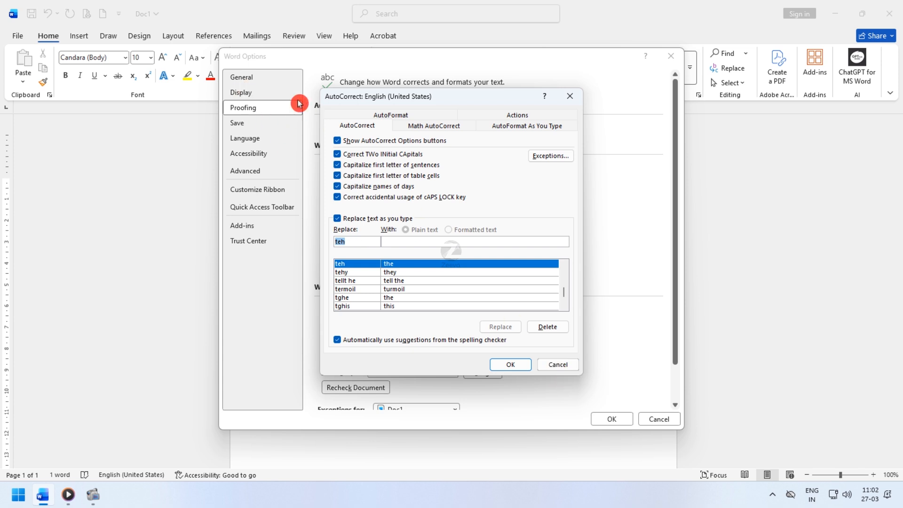
- Browse the pairs of misspellings and corrections in the AutoCorrect replacement list
left_click_drag(412, 99, 431, 164)
left_click_drag(504, 162, 488, 108)
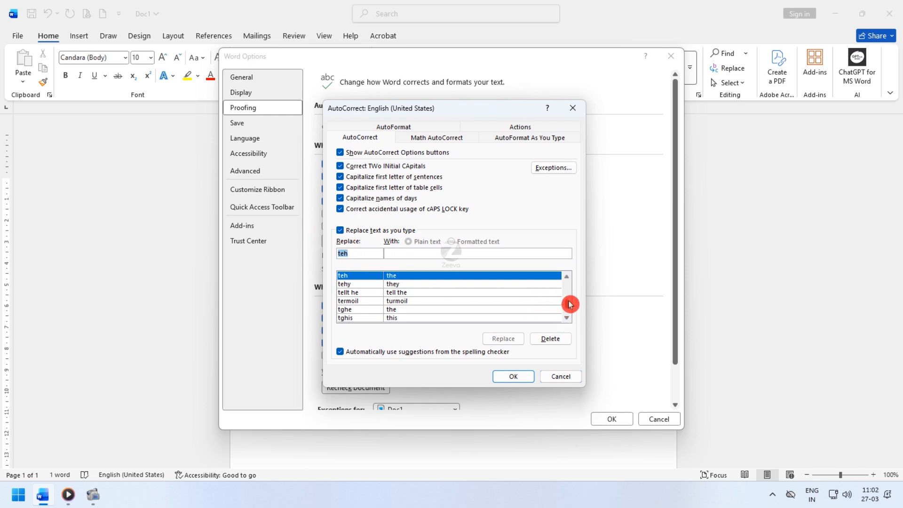
mouse_move(570, 308)
left_mouse_down()
mouse_move(566, 278)
mouse_move(568, 315)
mouse_move(563, 285)
mouse_move(564, 303)
left_mouse_up()
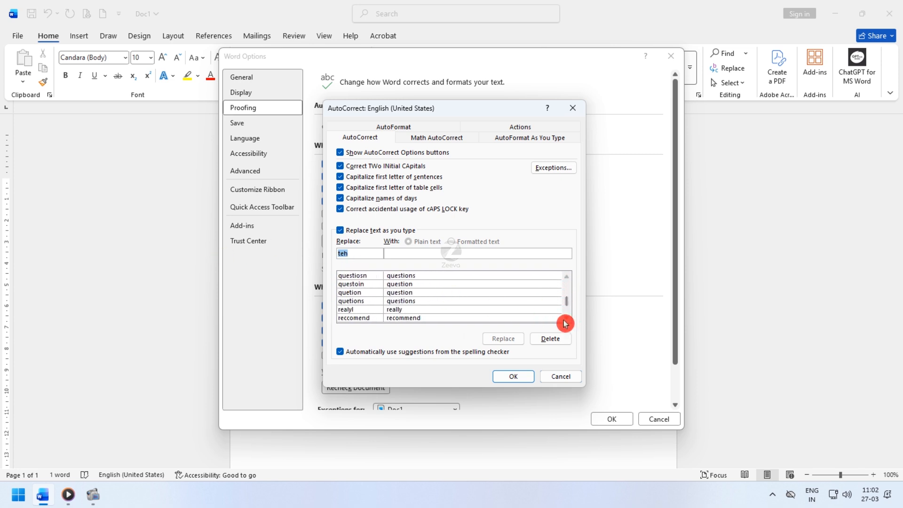
left_click(568, 319)
left_click(569, 319)
left_click(568, 319)
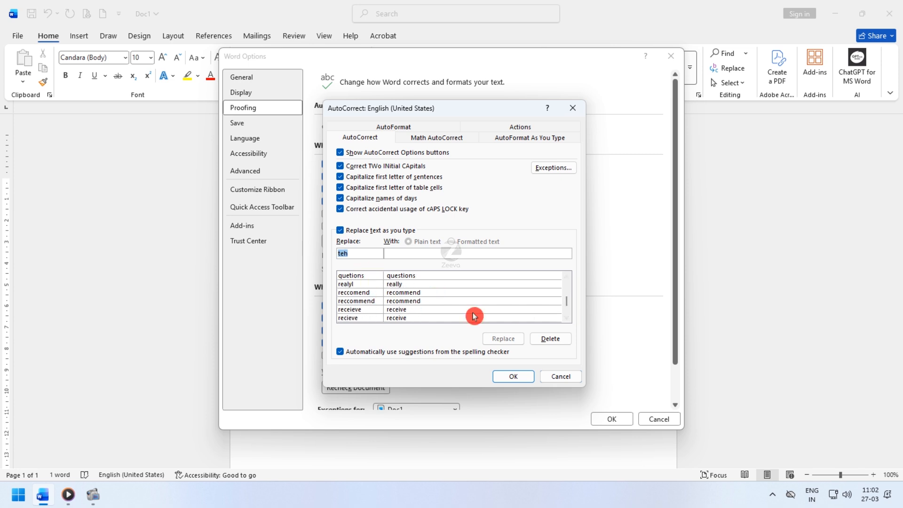
left_click(566, 320)
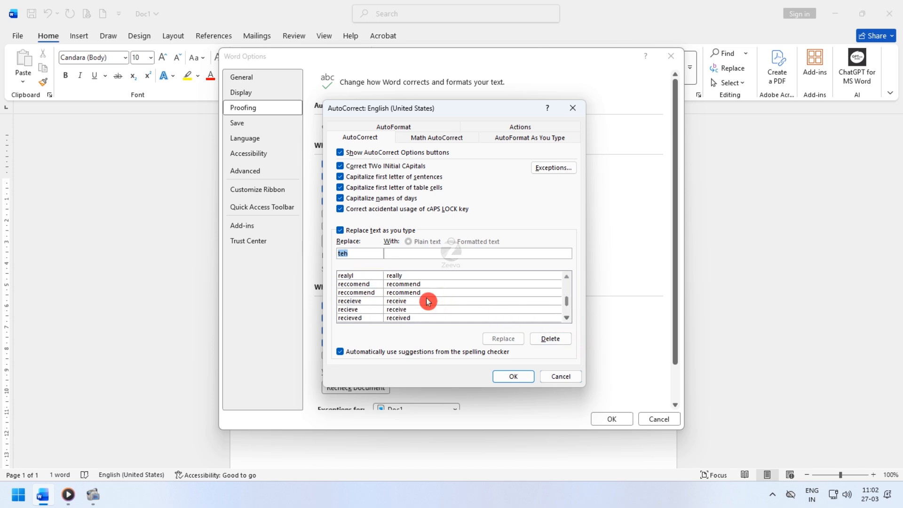
- Create an AutoCorrect entry that replaces "zv" with "Zeeva", save the options, and test it on two new lines in the document
left_click(363, 256)
type("zv")
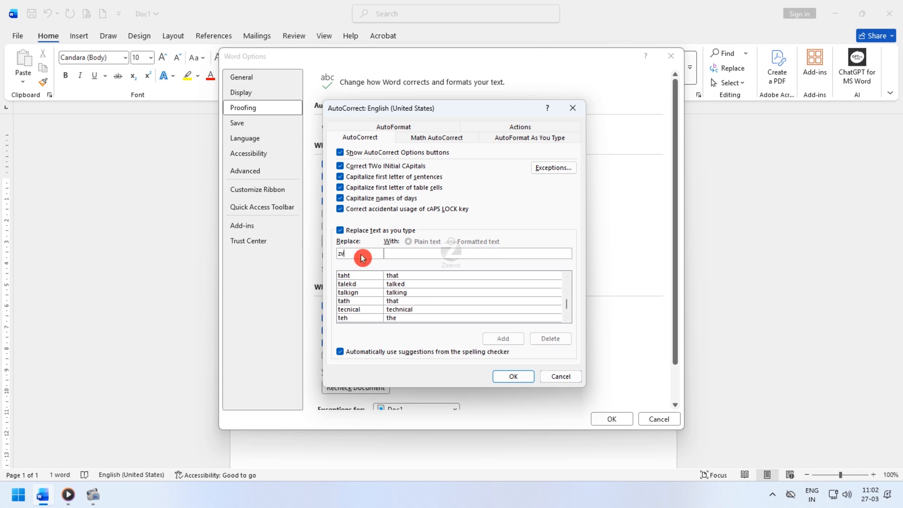
left_click(434, 255)
type("Zeeva")
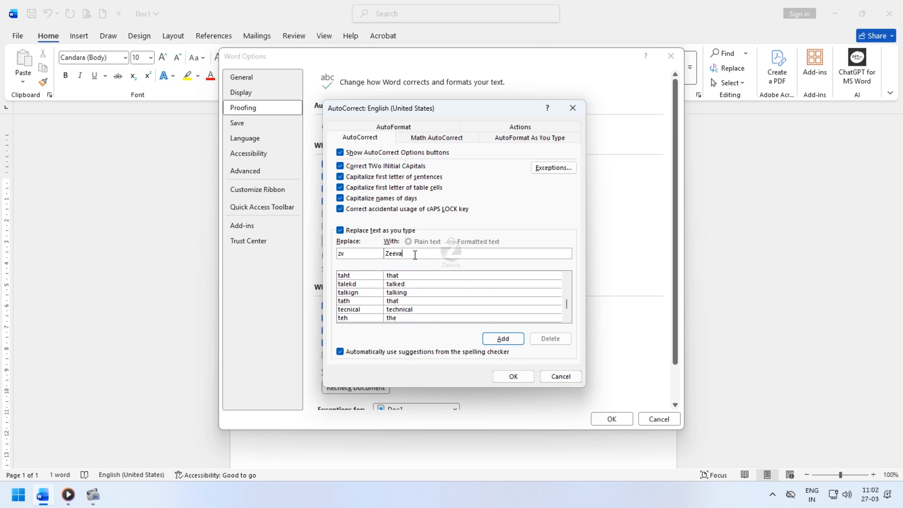
left_click(521, 380)
left_click(614, 418)
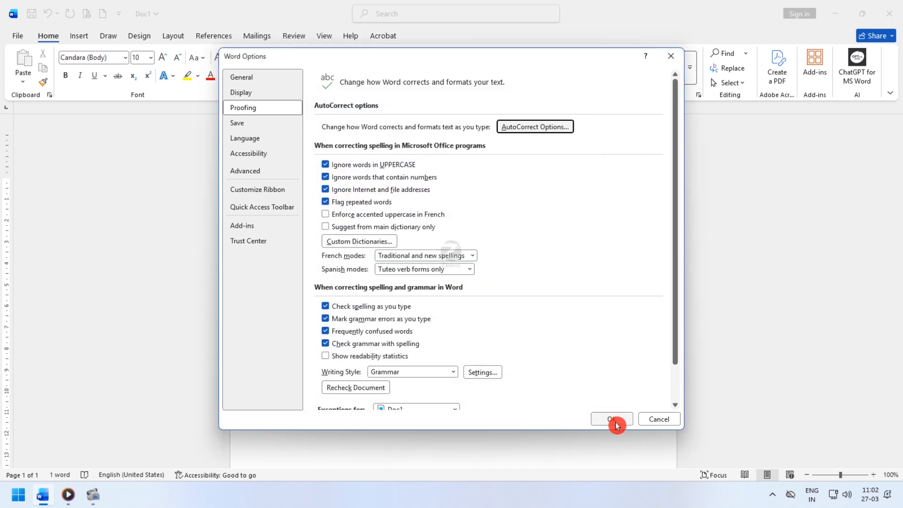
left_click(616, 424)
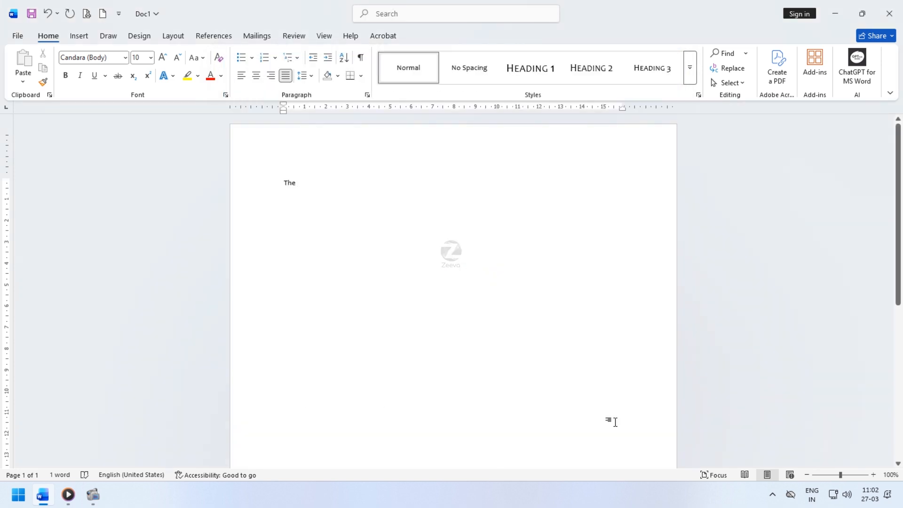
type("Zeeva")
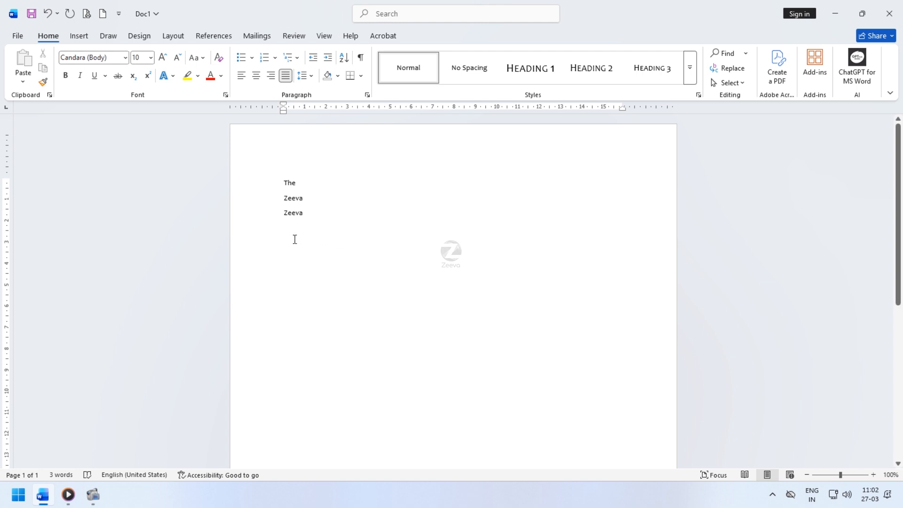
- Delete the "zv" entry from the AutoCorrect replacement list in the Proofing options and close the AutoCorrect settings
left_click(19, 35)
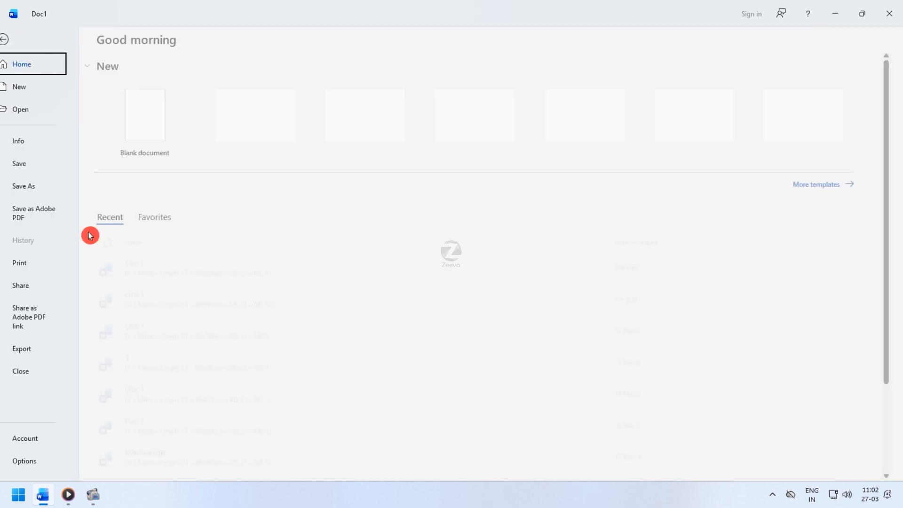
left_click(35, 466)
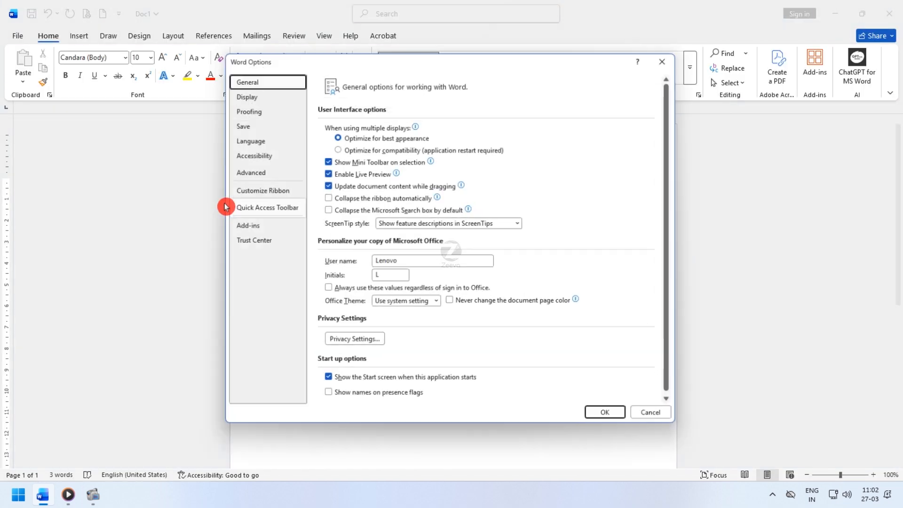
left_click(251, 113)
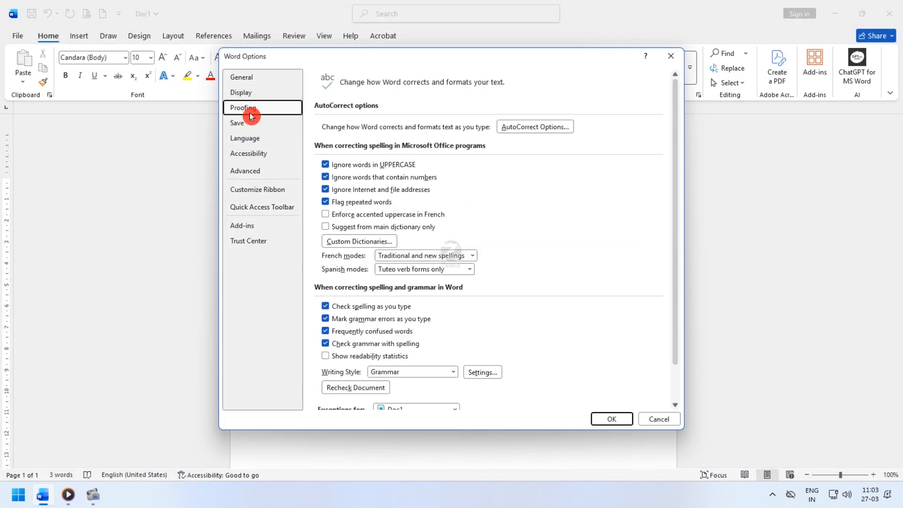
left_click(541, 129)
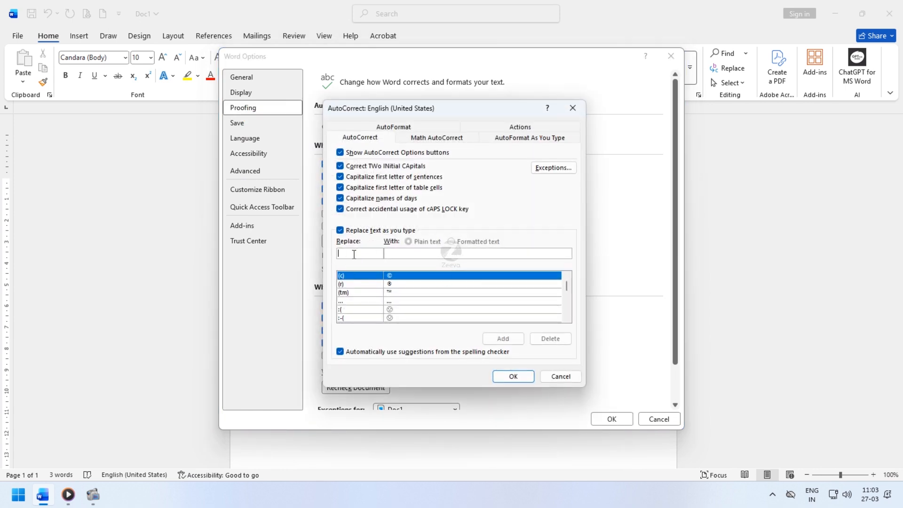
left_click(354, 254)
type("zv")
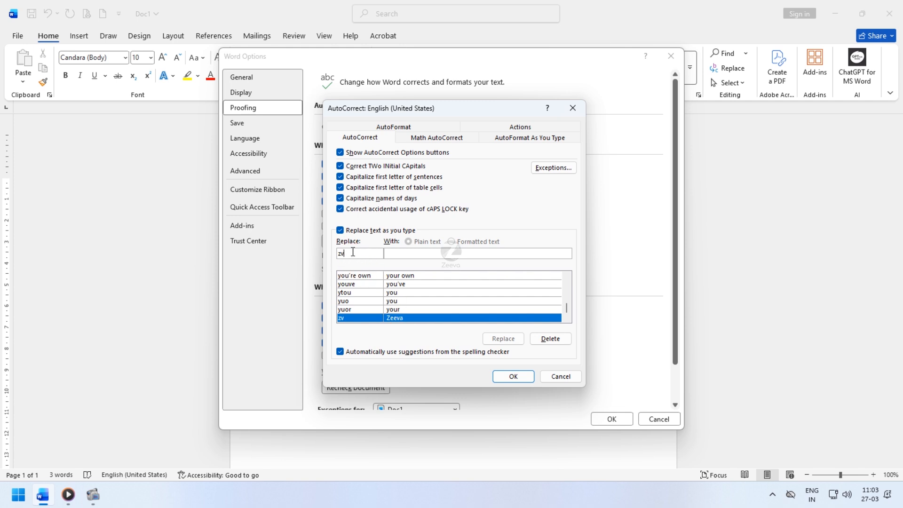
left_click(553, 345)
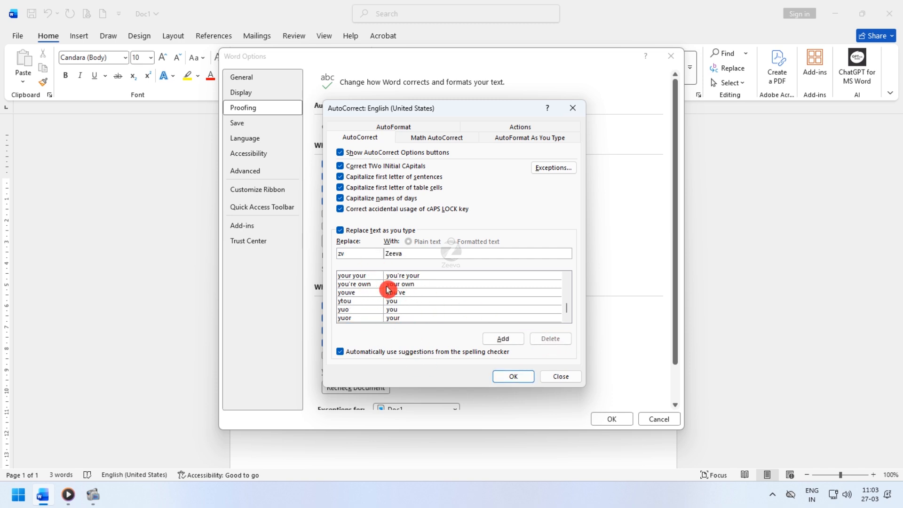
left_click(569, 379)
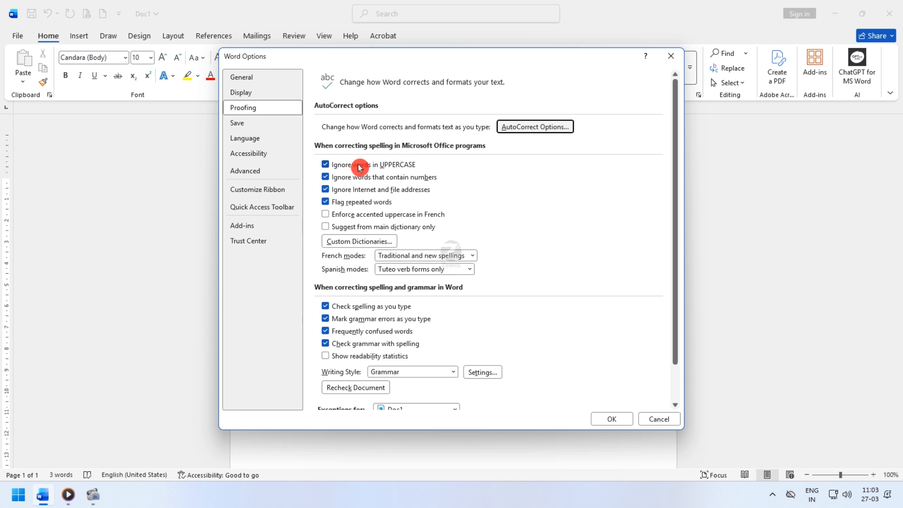
- View the custom dictionaries, close them unchanged, and review the remaining Proofing options for spelling and grammar
left_click(370, 242)
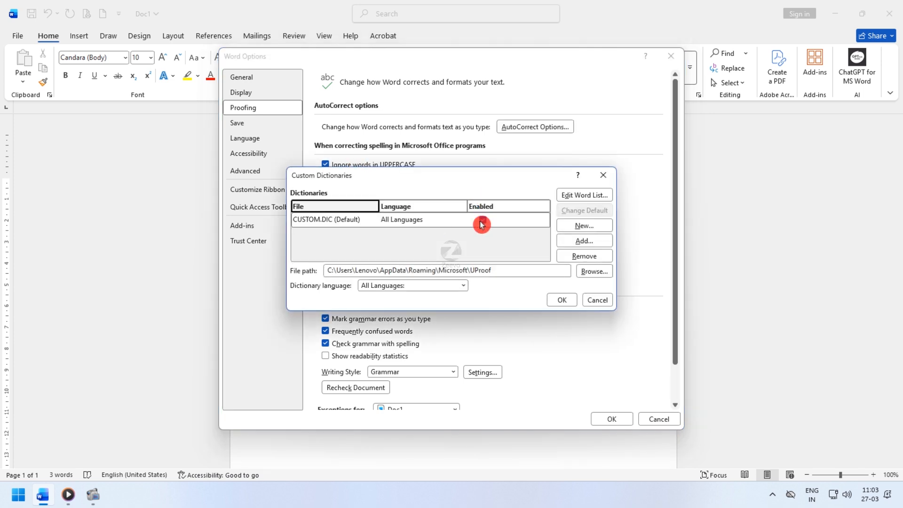
left_click(603, 175)
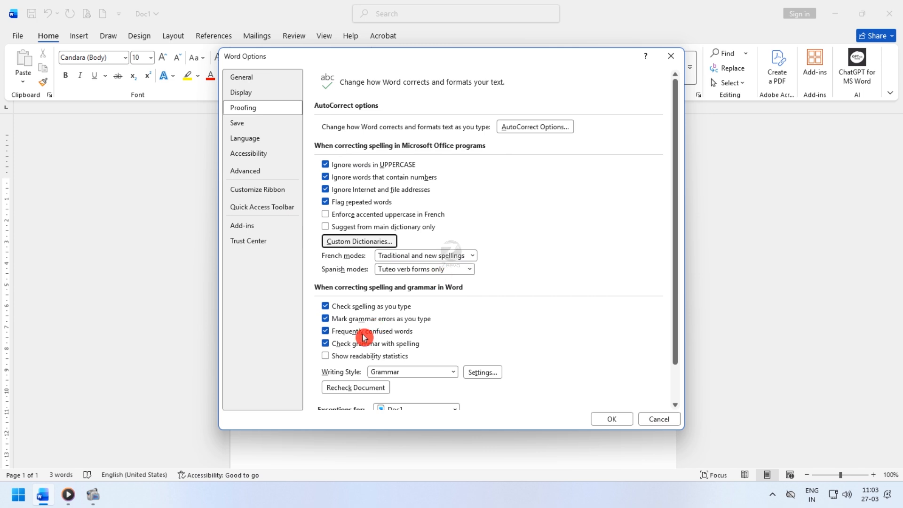
scroll(363, 338, "down", 2)
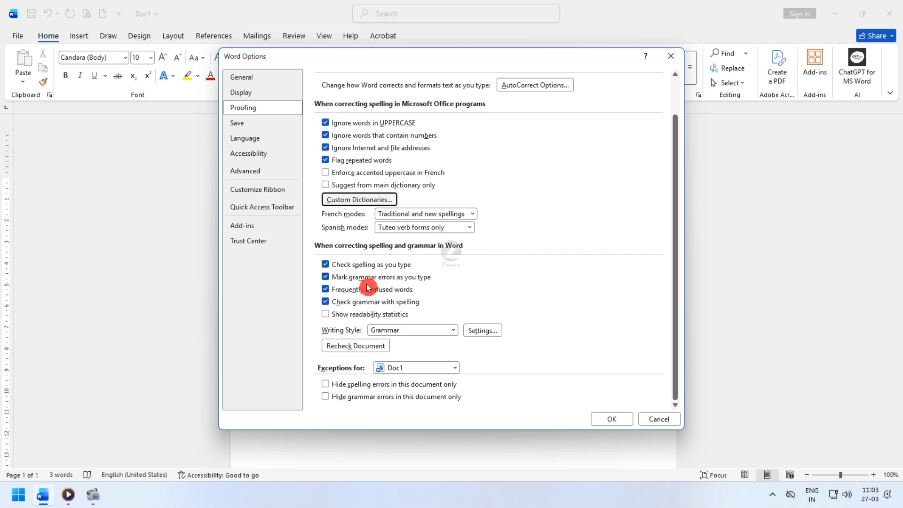
- Review the Save options through the cache settings, viewing the folder choice for the default local file location without changing it
left_click(271, 128)
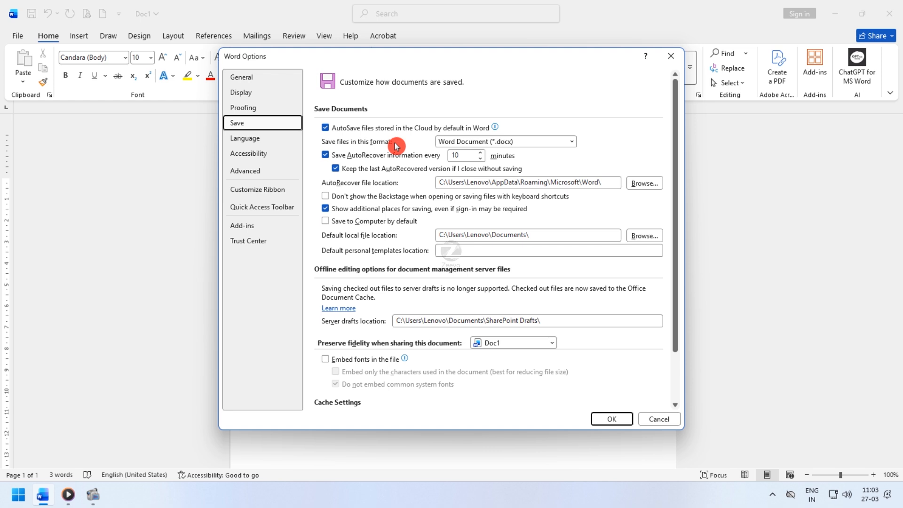
left_click(459, 155)
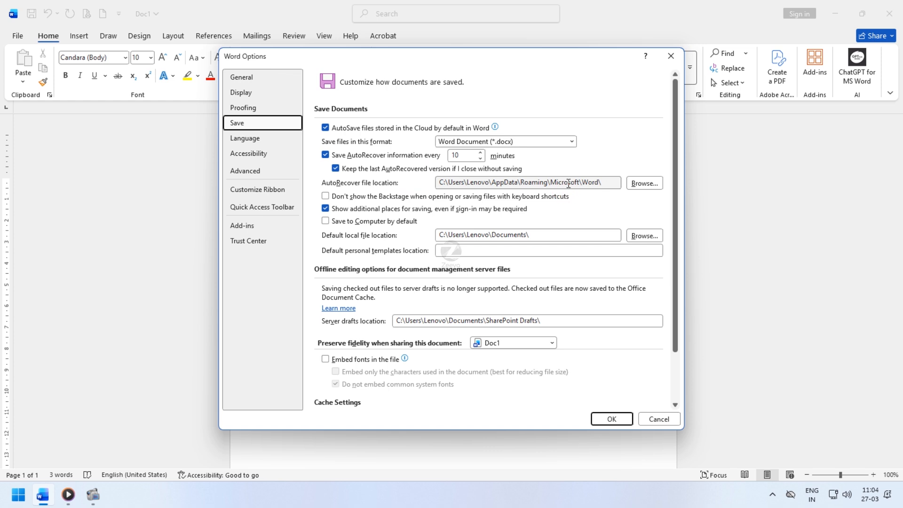
left_click(590, 192)
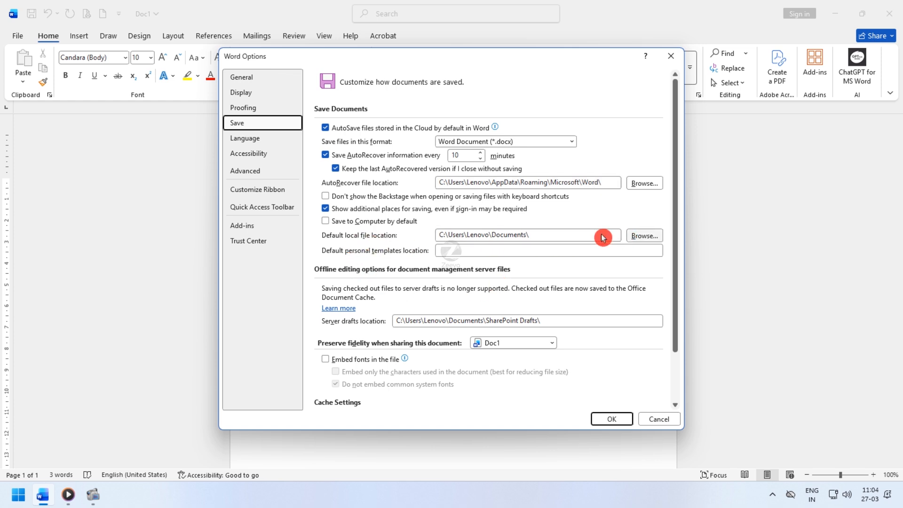
left_click(648, 240)
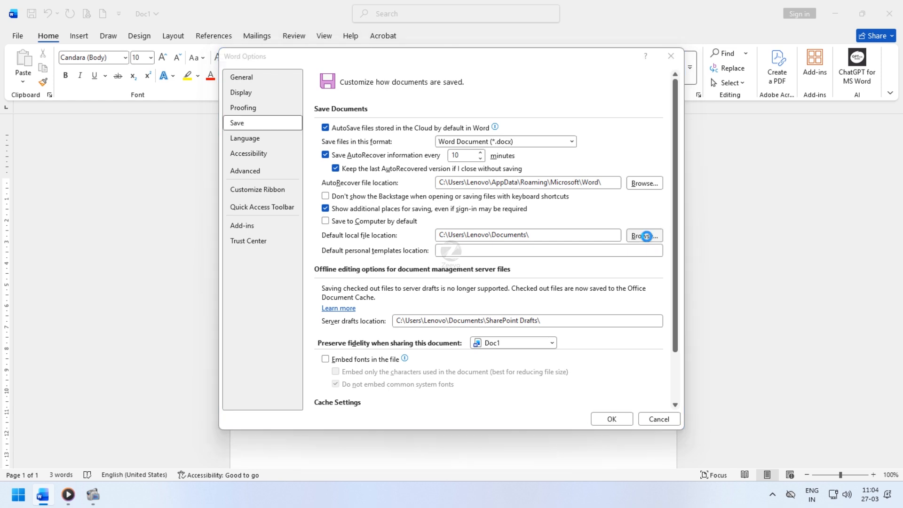
left_click(639, 315)
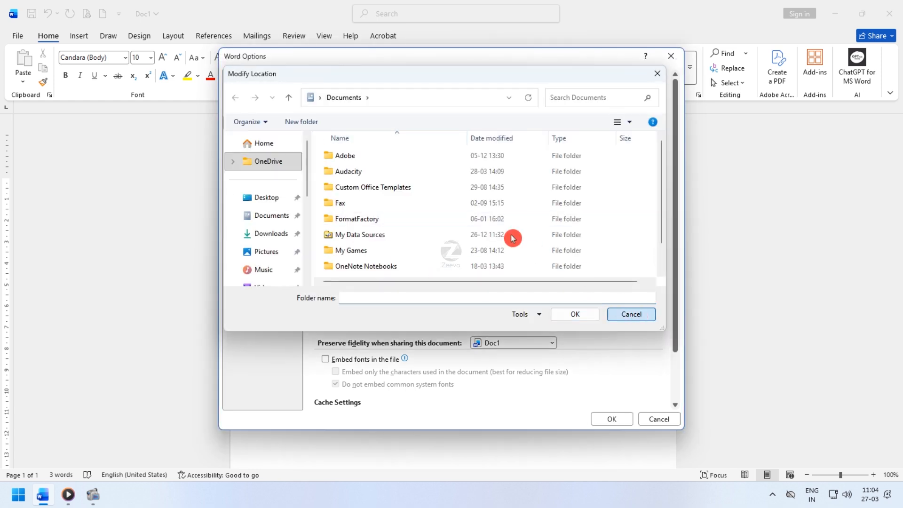
scroll(485, 274, "down", 1)
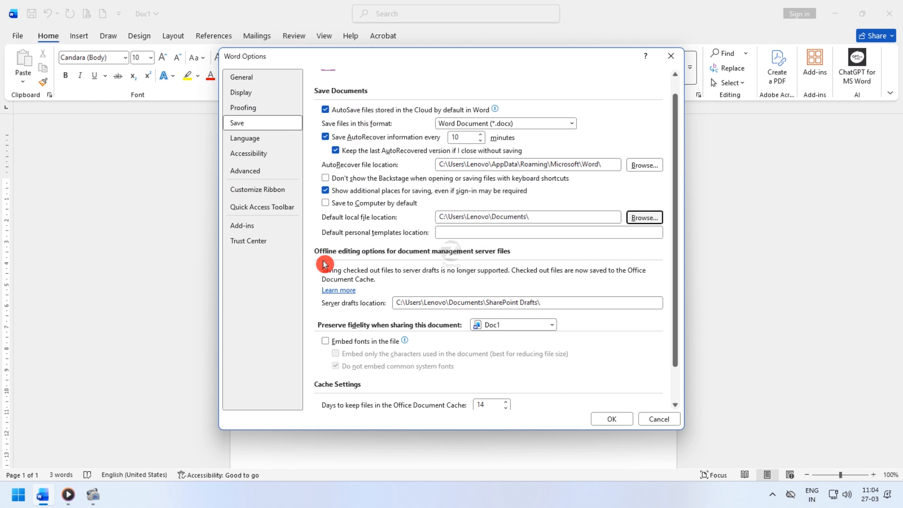
scroll(404, 262, "down", 2)
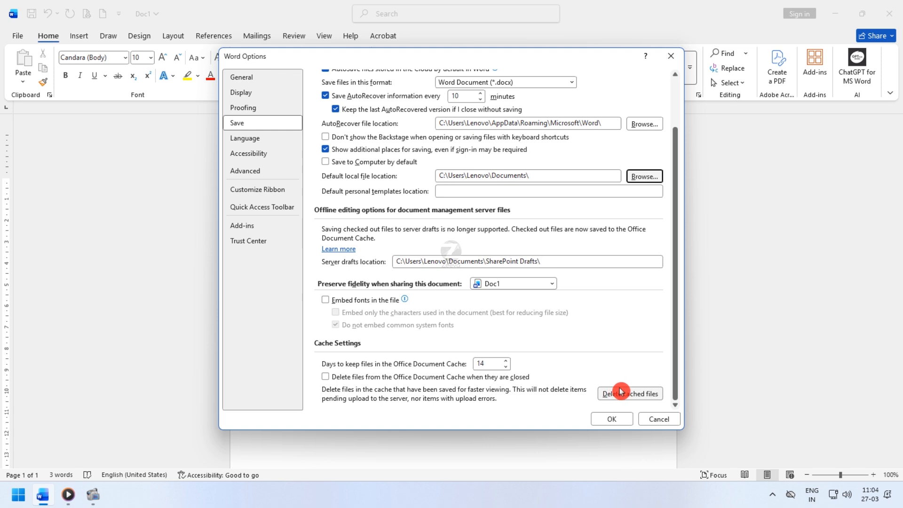
- View the Language and Accessibility options, and close Word Options without changing anything
left_click(262, 138)
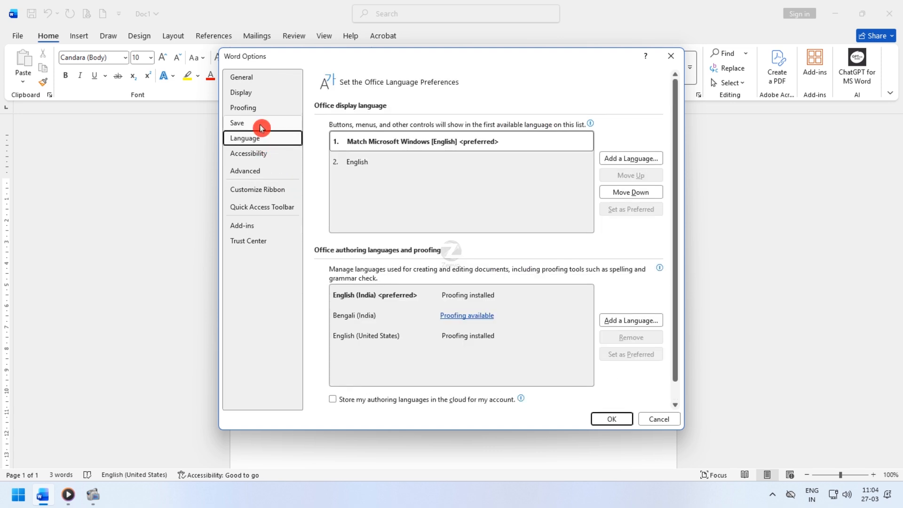
left_click(260, 123)
left_click(269, 155)
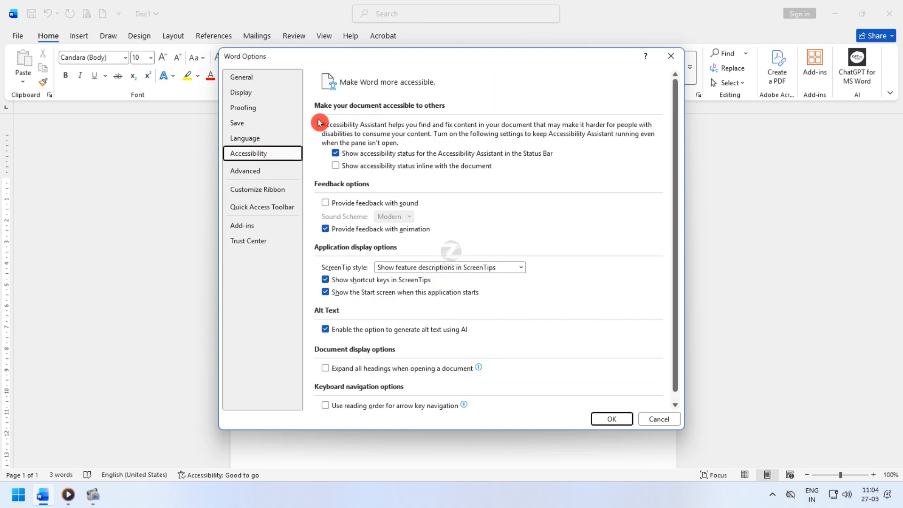
left_click(440, 241)
left_click(258, 153)
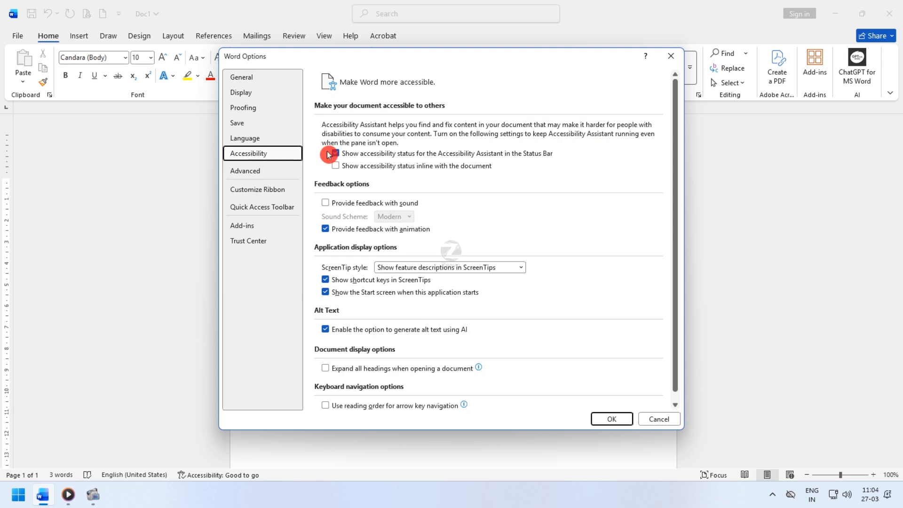
left_click(671, 56)
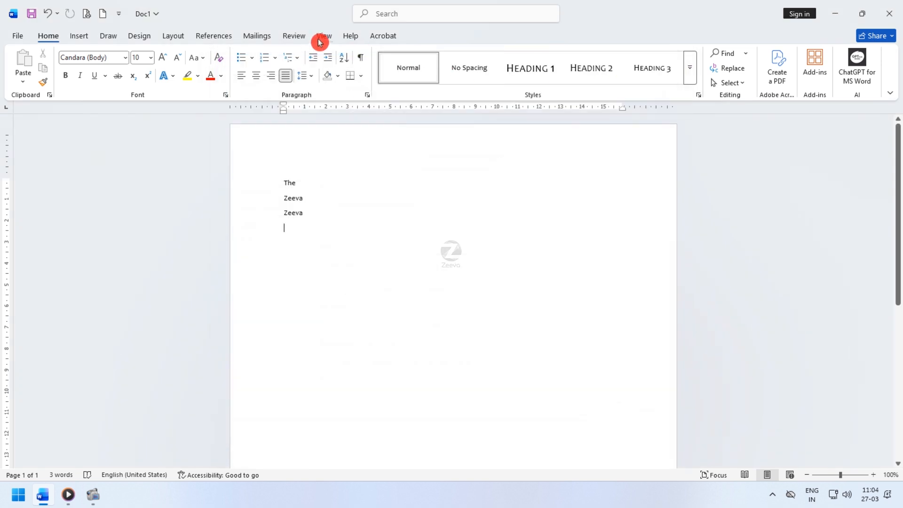
- Open the Accessibility options through the Check Accessibility review command and view them
left_click(294, 36)
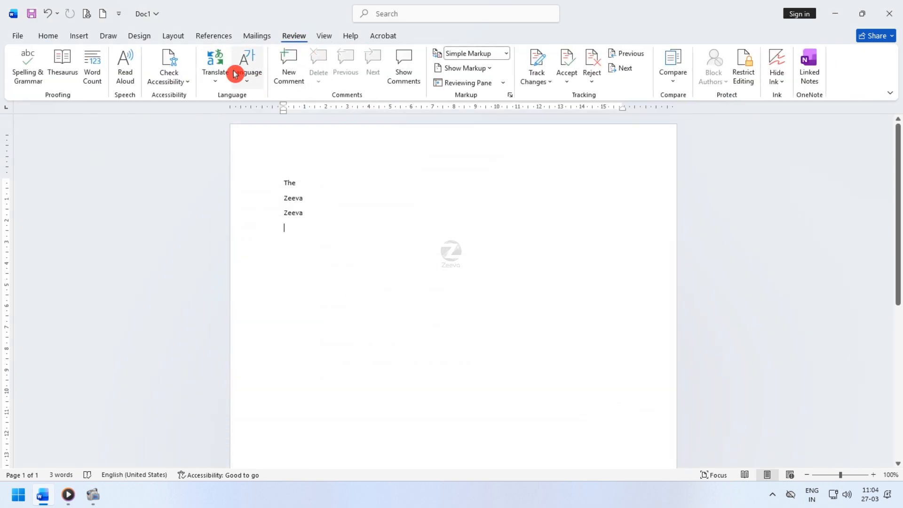
left_click(183, 85)
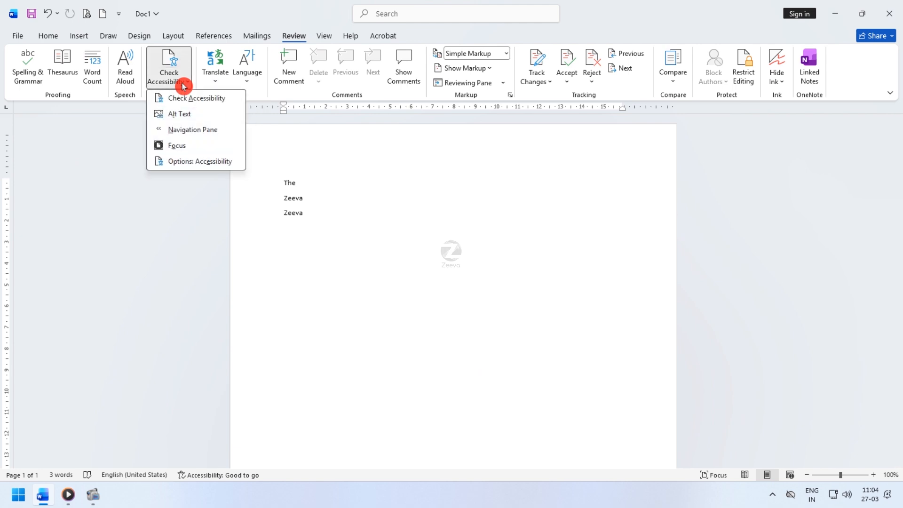
left_click(231, 167)
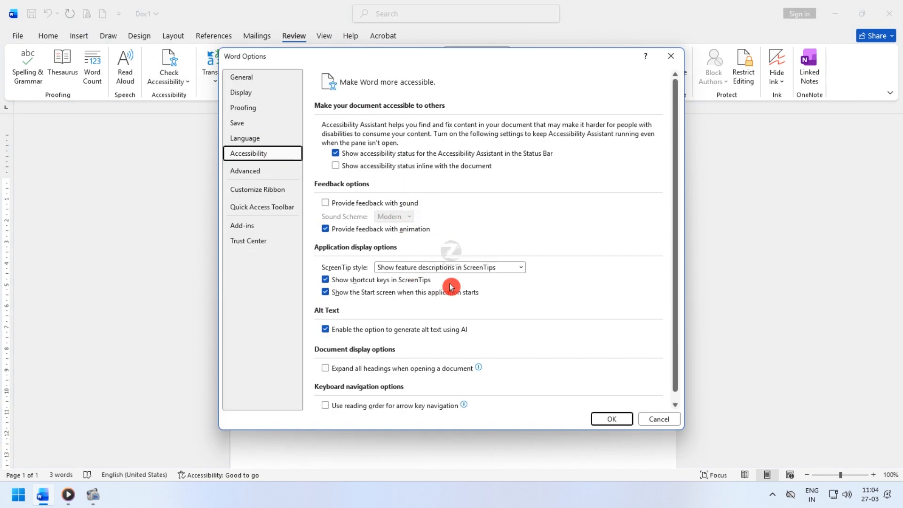
- Open the Advanced options and review the settings for editing and for cut, copy and paste
left_click(284, 176)
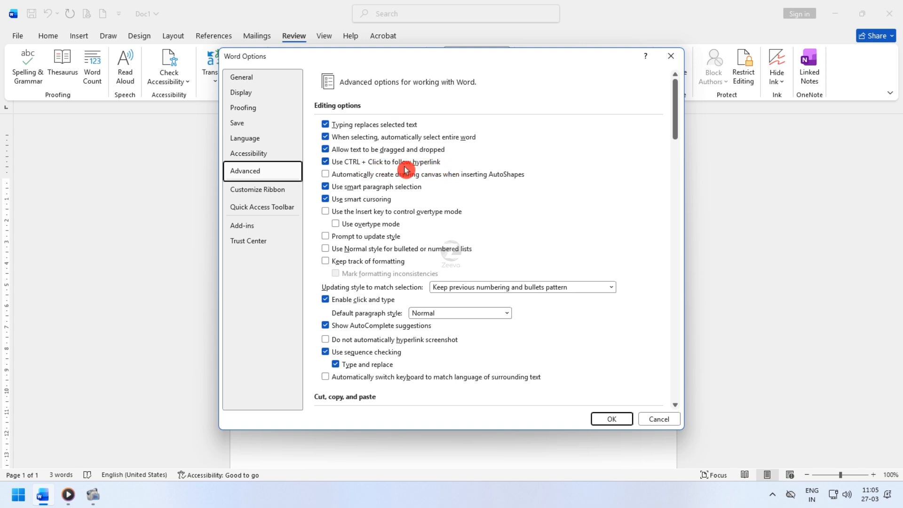
scroll(406, 170, "down", 1)
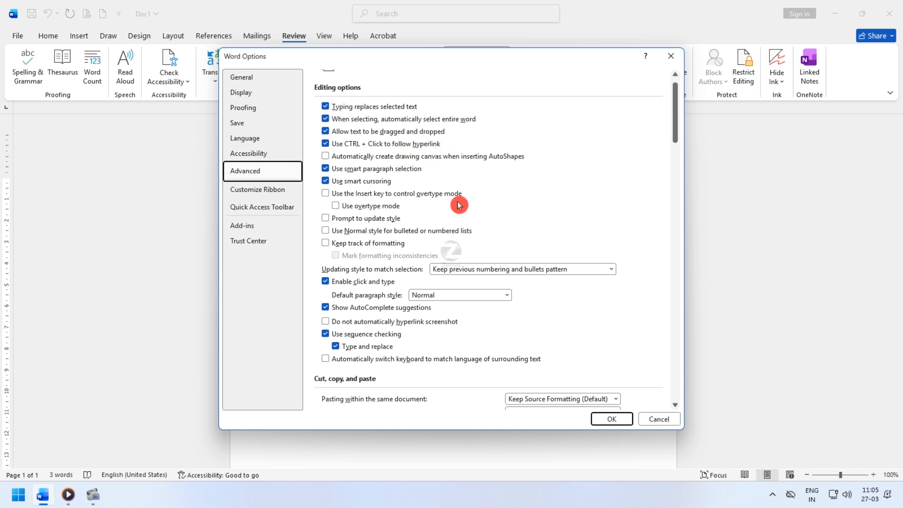
scroll(459, 206, "down", 7)
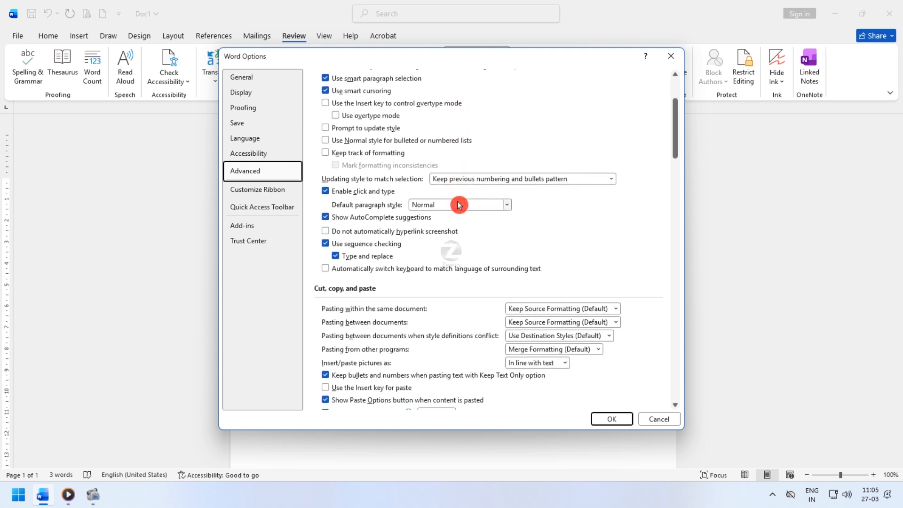
scroll(459, 206, "up", 6)
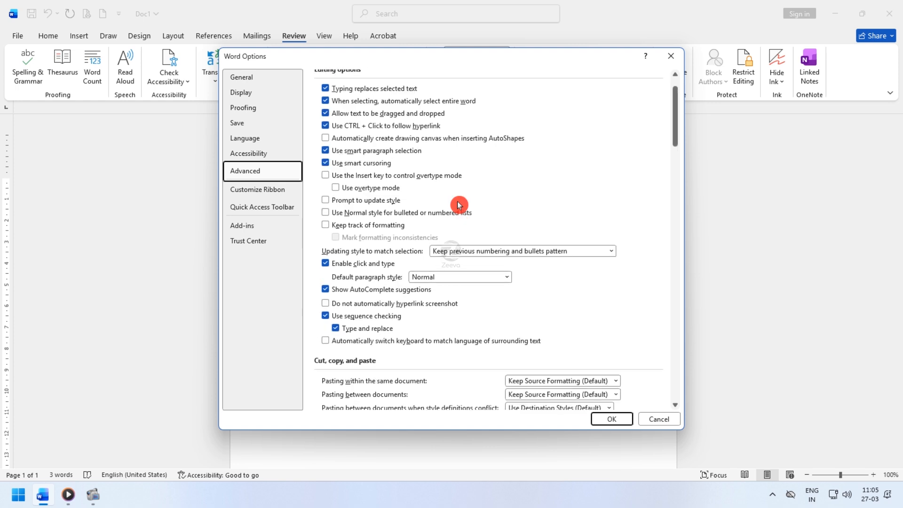
scroll(381, 184, "down", 4)
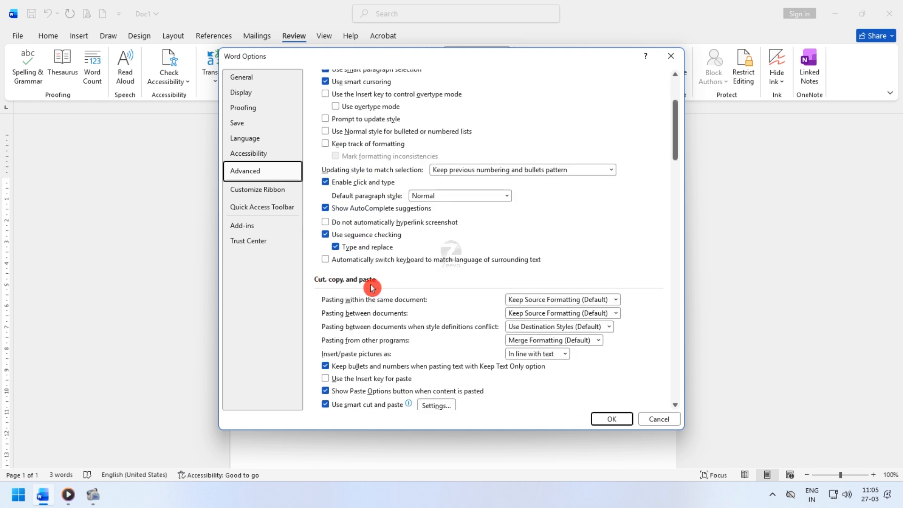
scroll(373, 286, "down", 2)
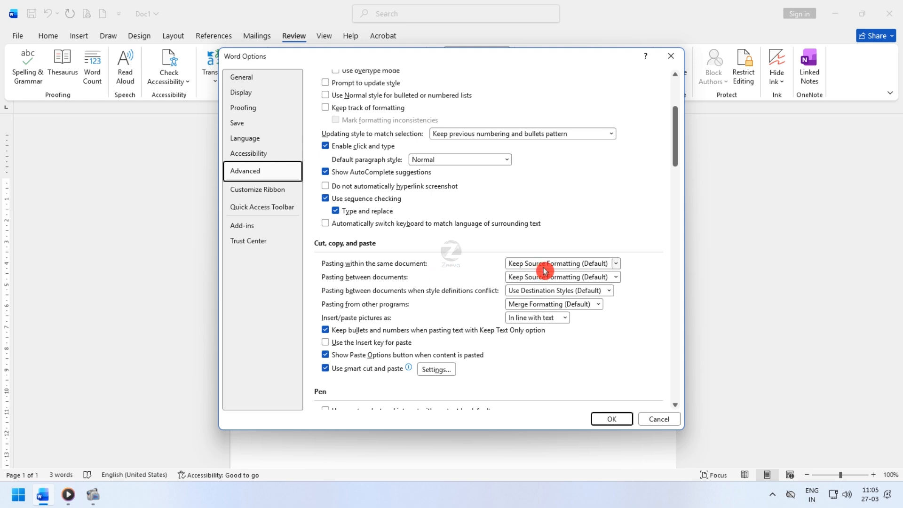
scroll(399, 322, "down", 3)
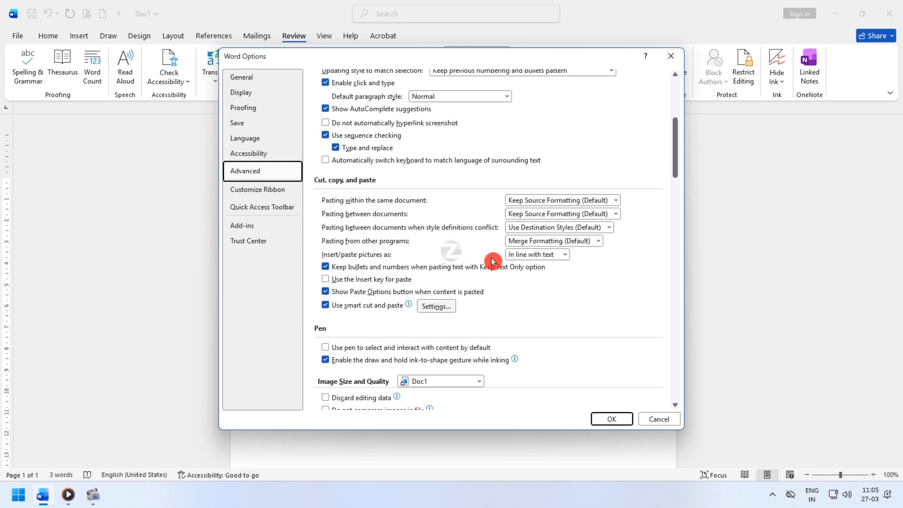
scroll(320, 212, "down", 5)
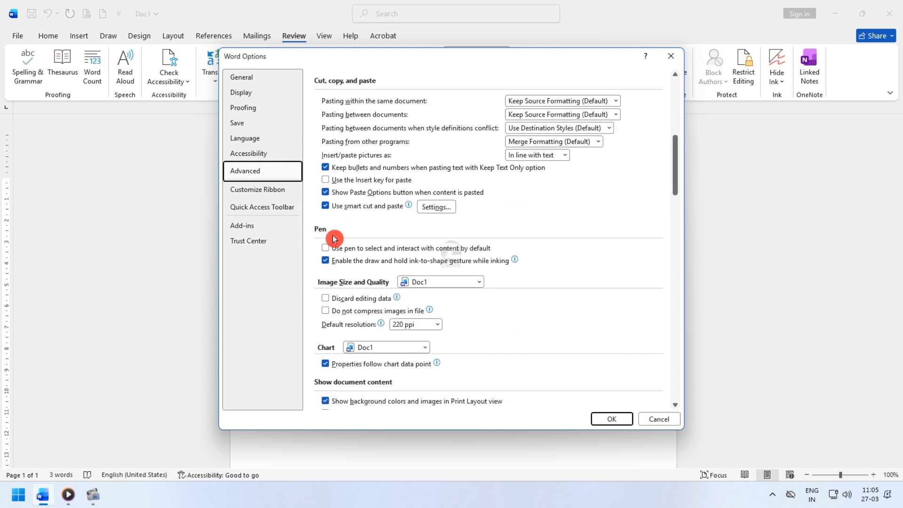
- Review the Advanced settings for pen, image size and quality, charts, document content and display
scroll(404, 236, "down", 2)
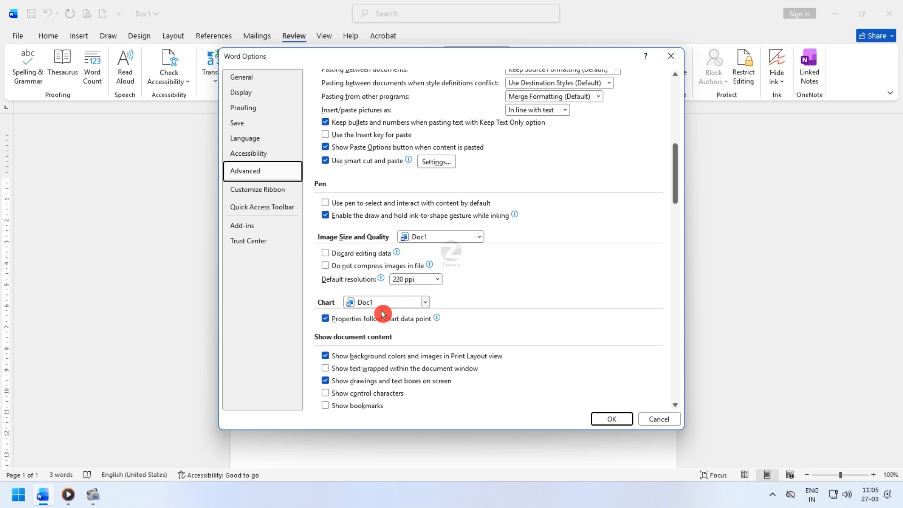
scroll(329, 310, "down", 3)
scroll(337, 277, "down", 13)
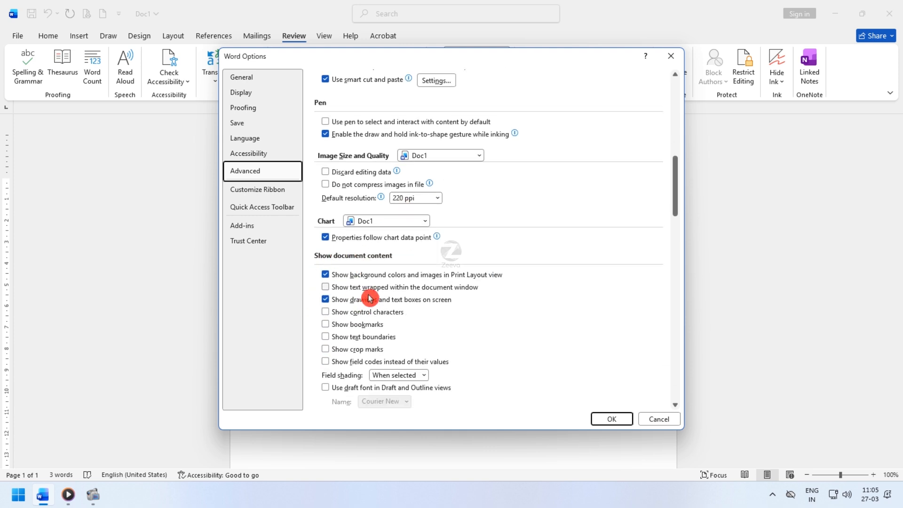
scroll(377, 285, "down", 2)
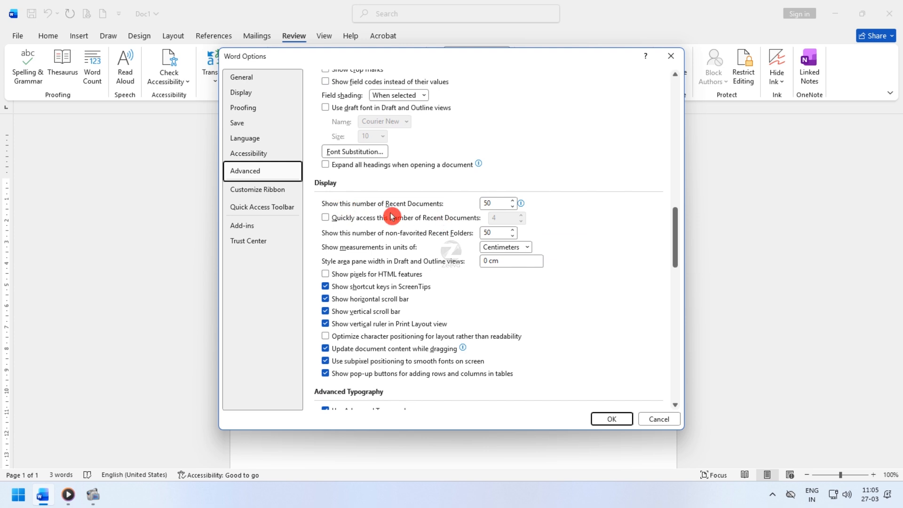
scroll(399, 236, "down", 8)
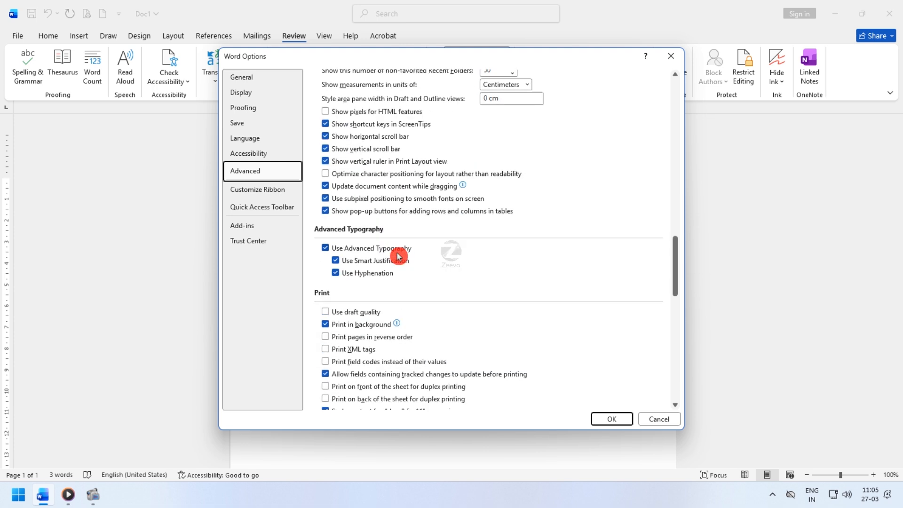
scroll(398, 257, "up", 3)
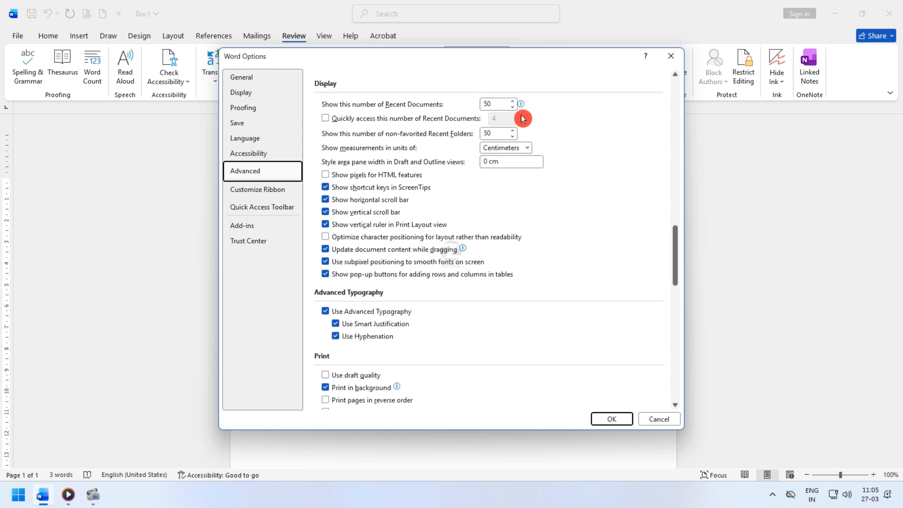
scroll(508, 265, "down", 2)
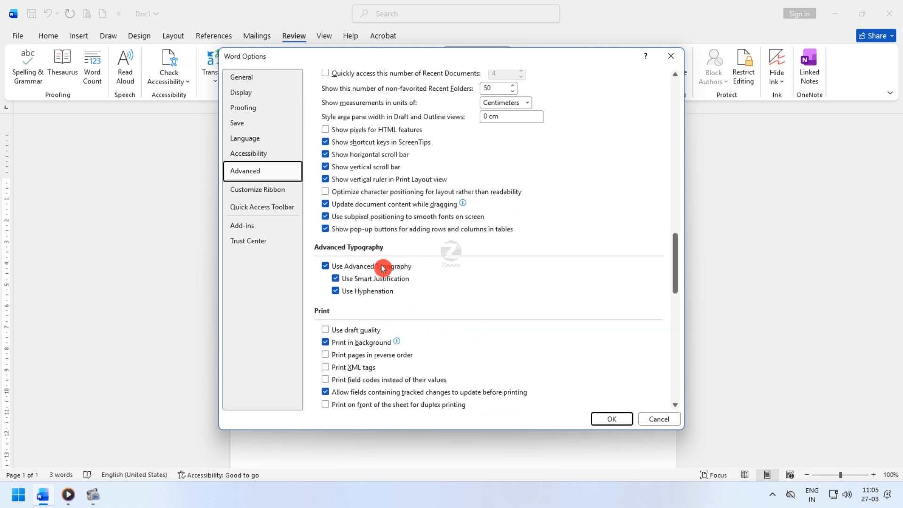
- Review the Advanced settings for typography, printing, saving, sharing fidelity and general behavior
scroll(386, 265, "down", 3)
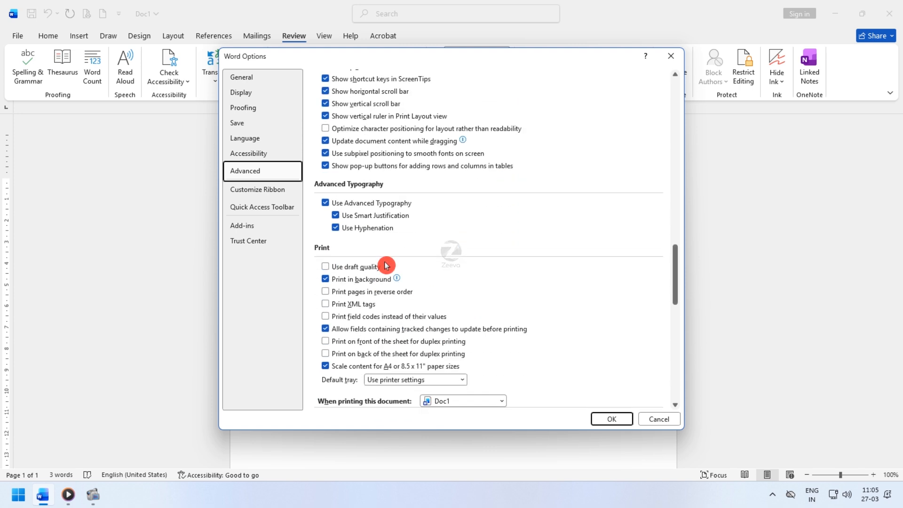
scroll(331, 252, "down", 2)
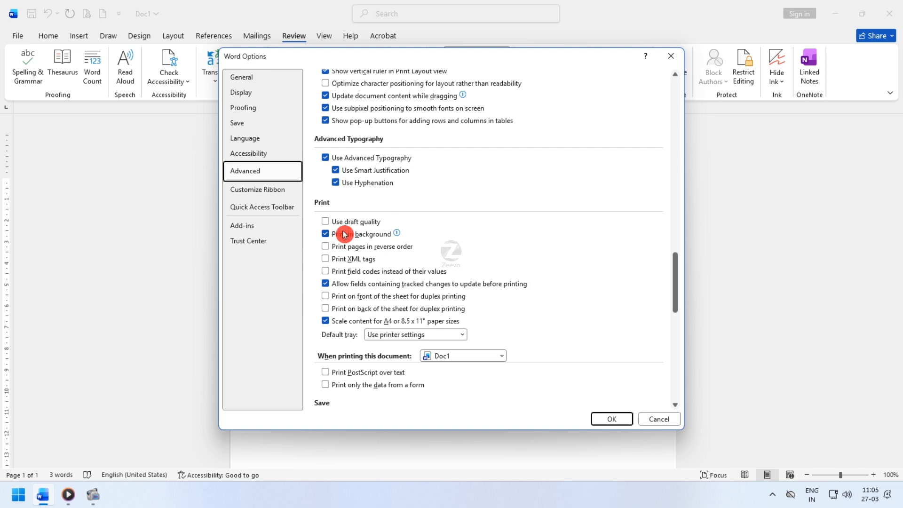
scroll(345, 234, "down", 1)
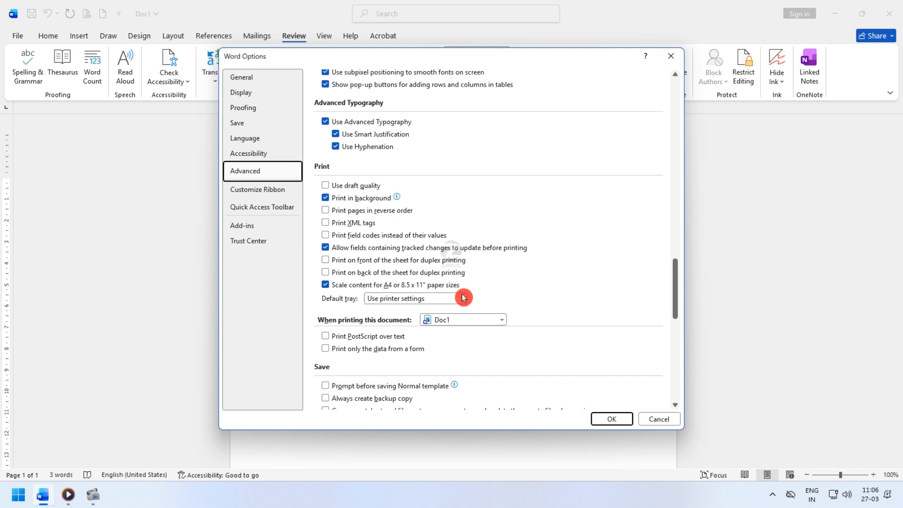
scroll(500, 298, "down", 1)
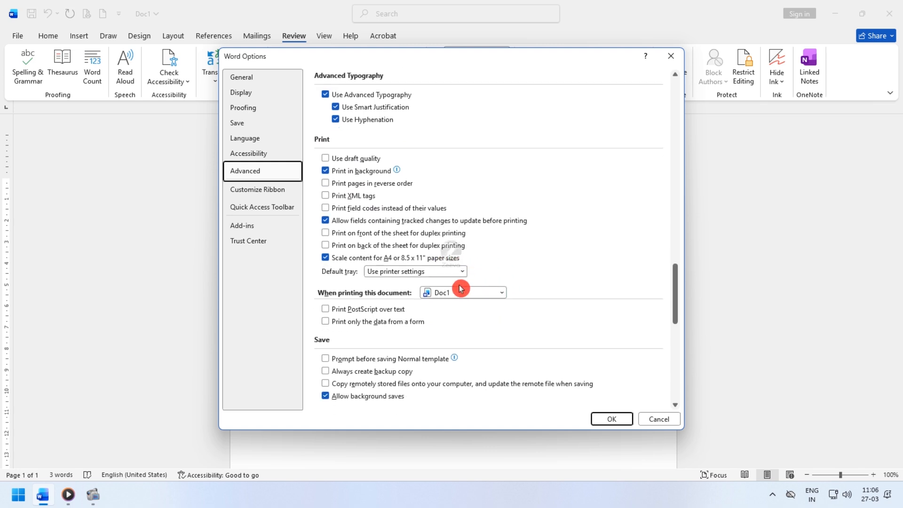
scroll(433, 329, "down", 1)
scroll(381, 326, "down", 1)
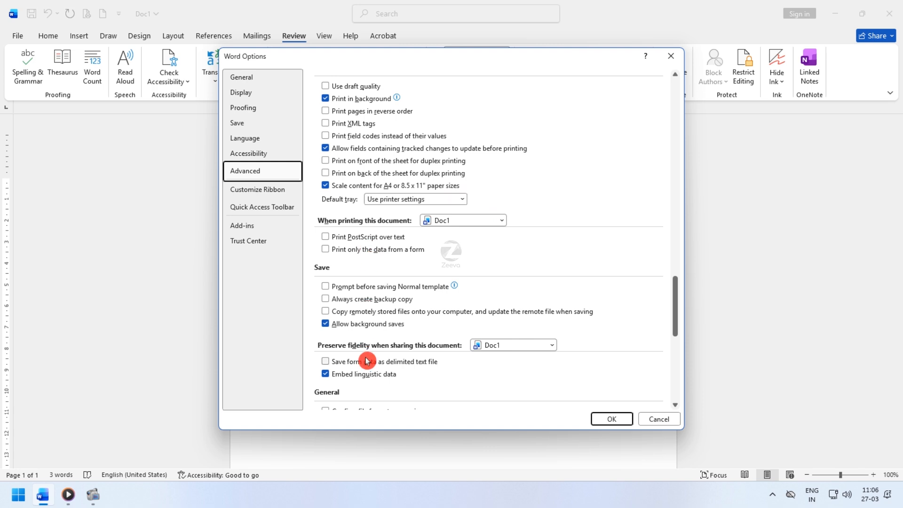
scroll(367, 361, "down", 1)
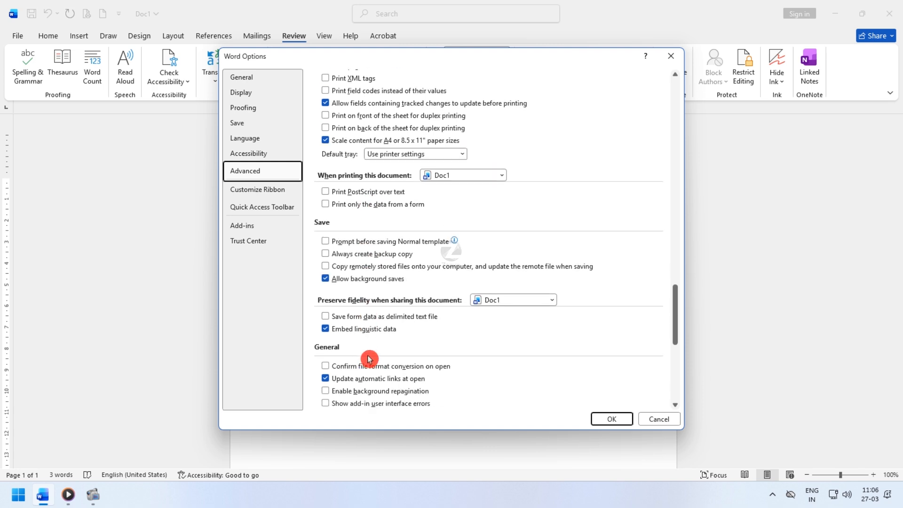
scroll(436, 345, "down", 1)
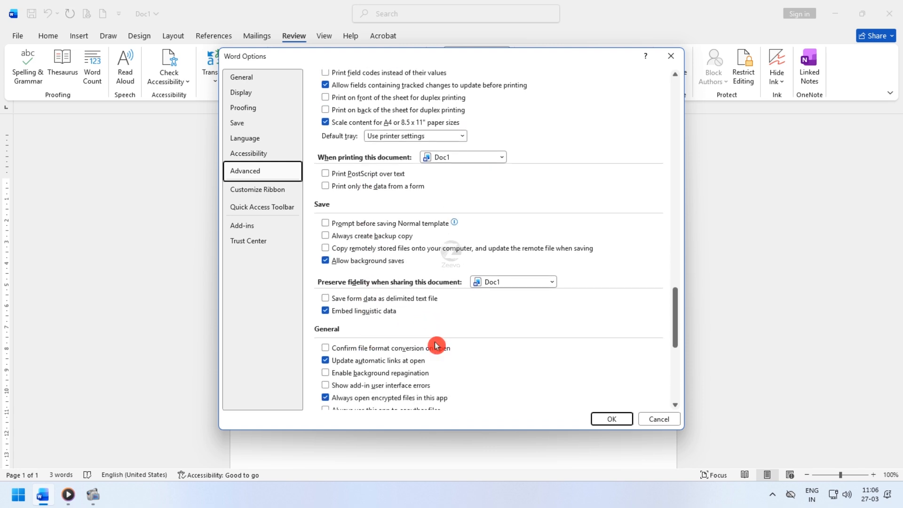
scroll(479, 340, "down", 2)
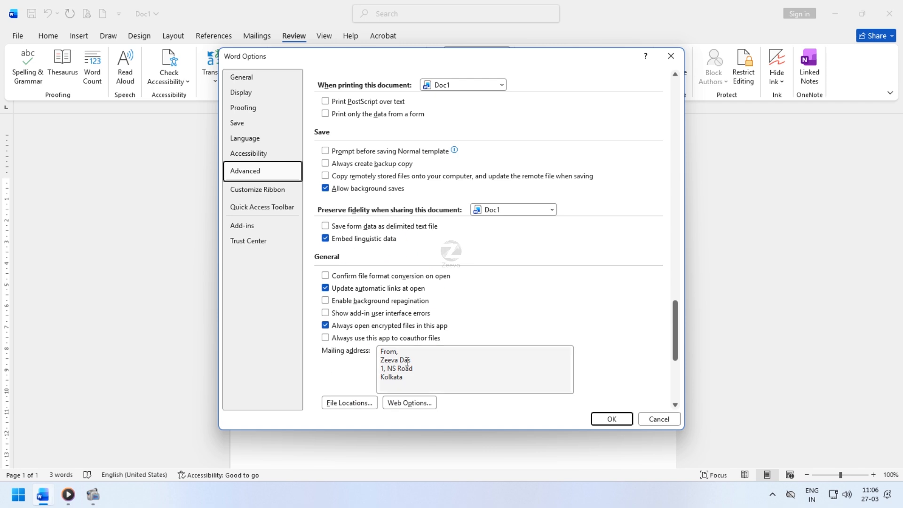
- Open the ribbon customization options, collapse the Review tab's groups and expand the View tab down to its Views group
left_click(281, 193)
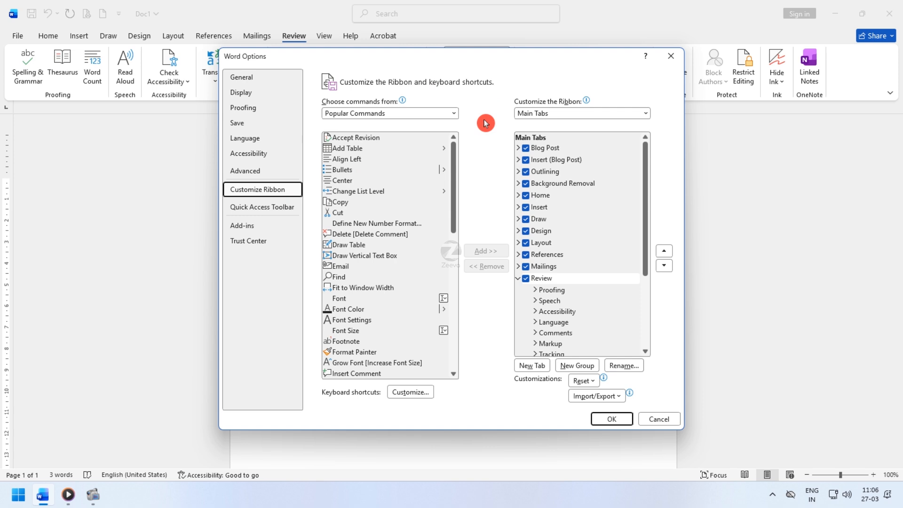
left_click(523, 280)
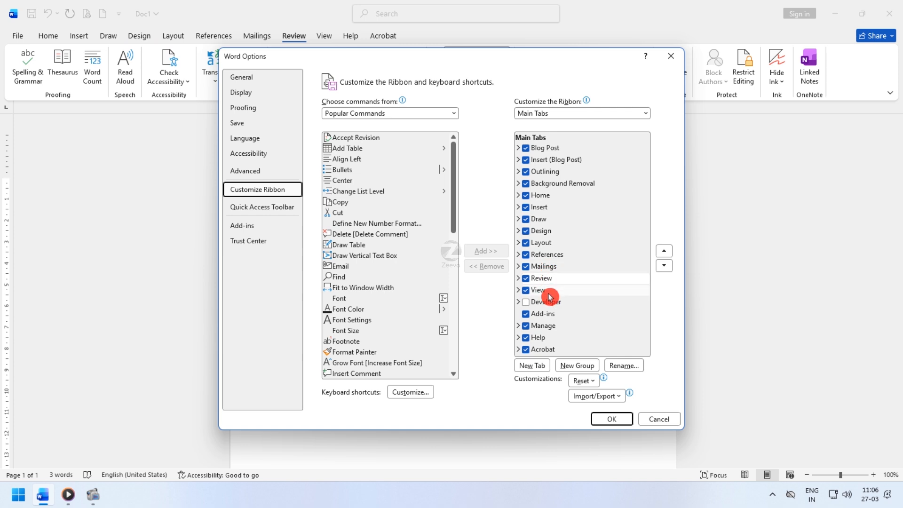
left_click(519, 290)
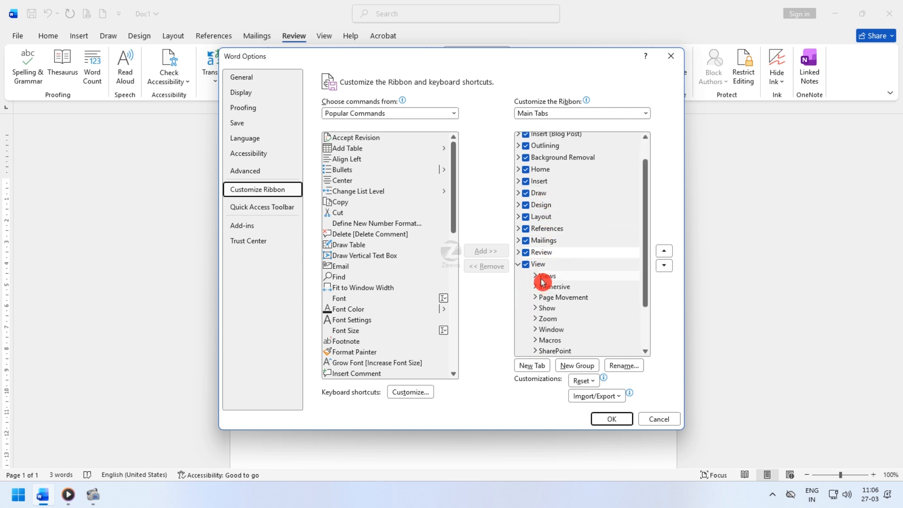
left_click(537, 278)
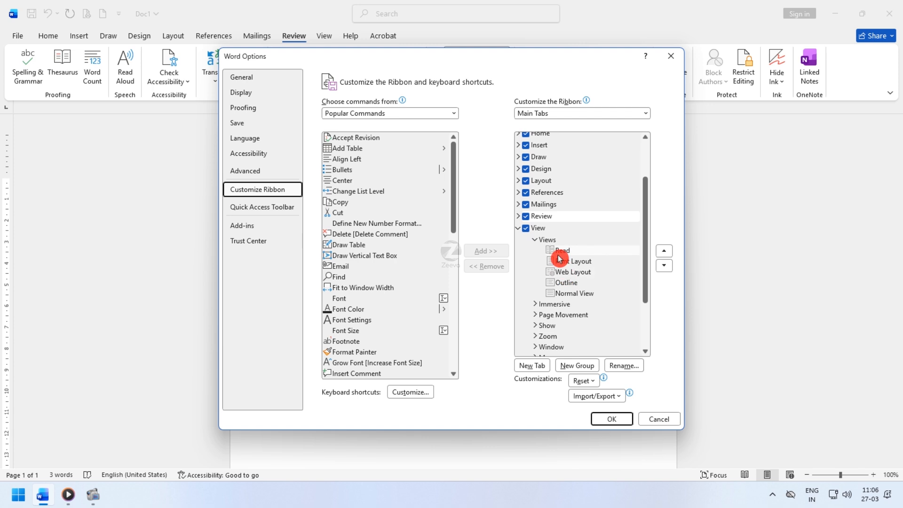
- Try to add the Email command to the View tab's Views group at the Read command
left_click(559, 255)
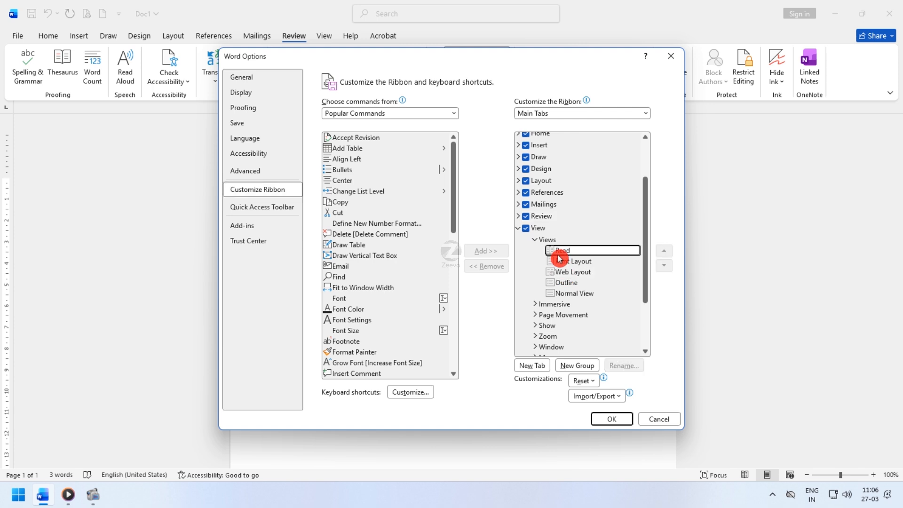
left_click(349, 269)
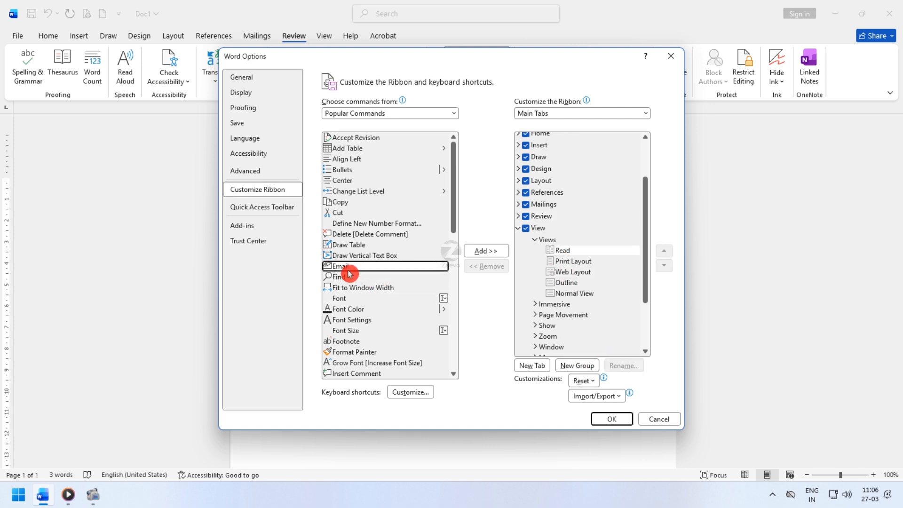
left_click(486, 252)
left_click(520, 274)
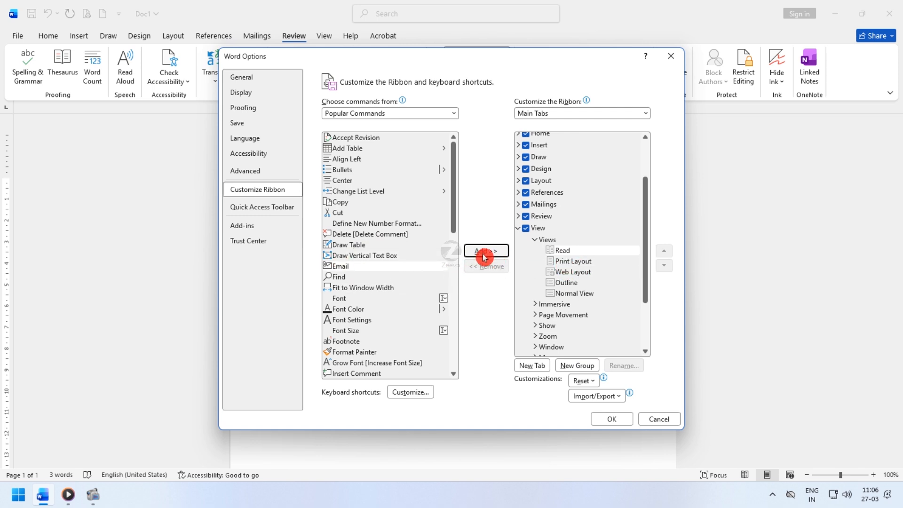
- View the available command sources and ribbon tab sets, keeping Popular Commands and Main Tabs
left_click(405, 115)
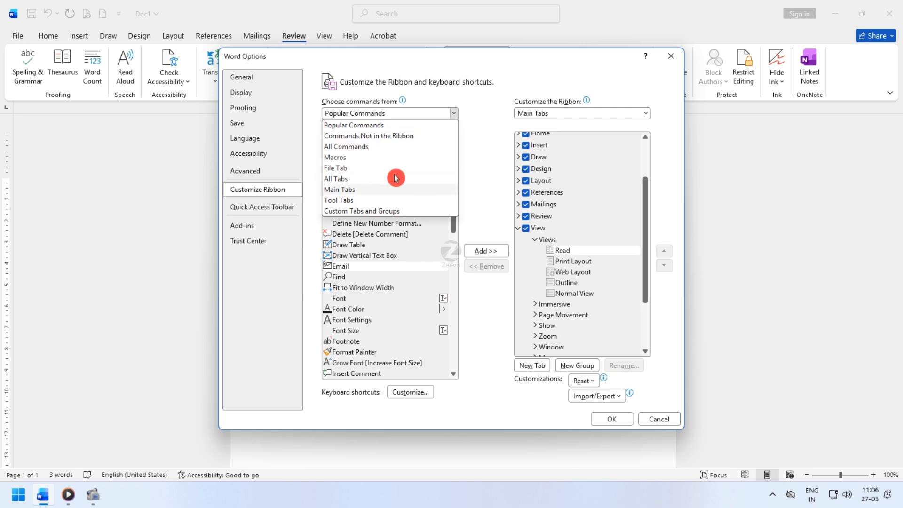
left_click(548, 112)
left_click(552, 113)
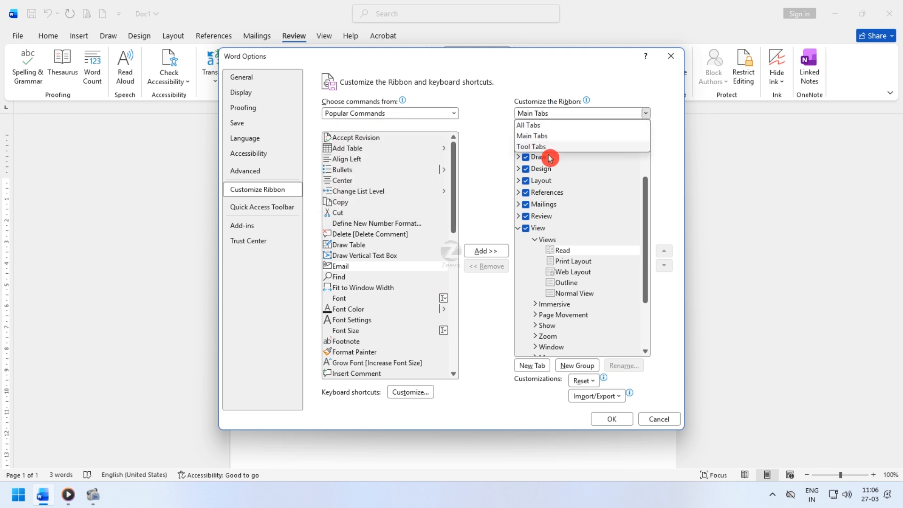
left_click(473, 114)
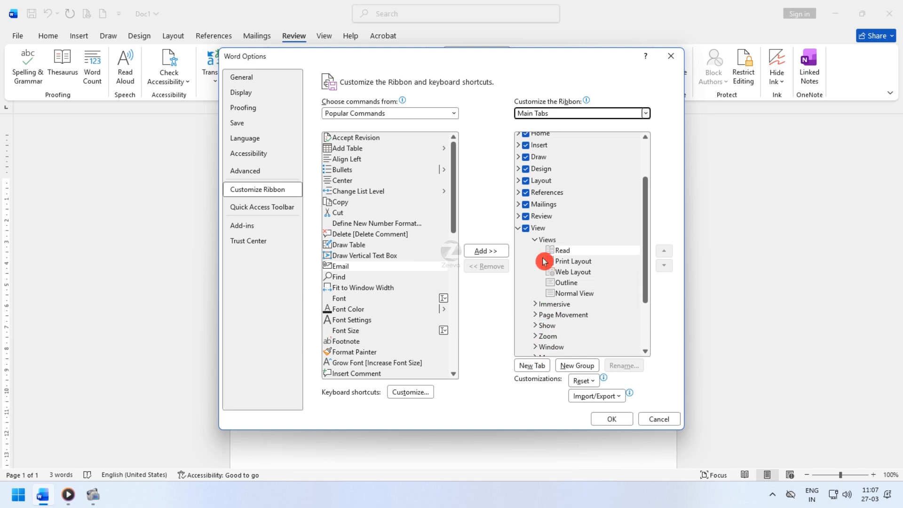
- Collapse the View tab's Views group, expand its Show group and select the Gridlines command
left_click(537, 243)
left_click(549, 271)
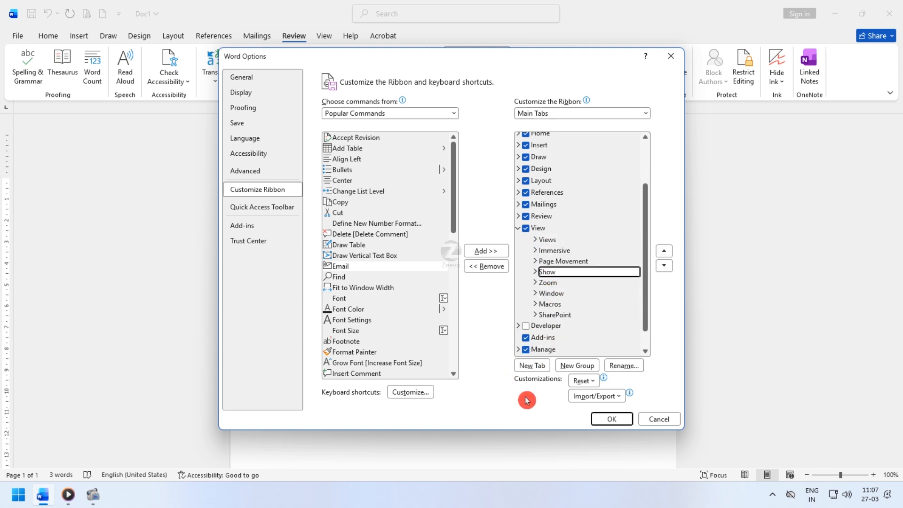
left_click(537, 272)
left_click(566, 295)
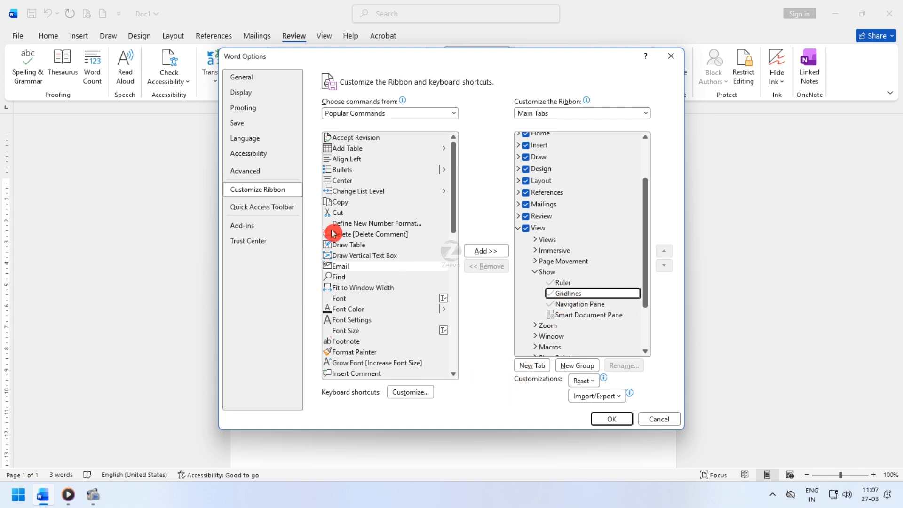
- Open the Quick Access Toolbar customization options and view the commands it contains
left_click(246, 210)
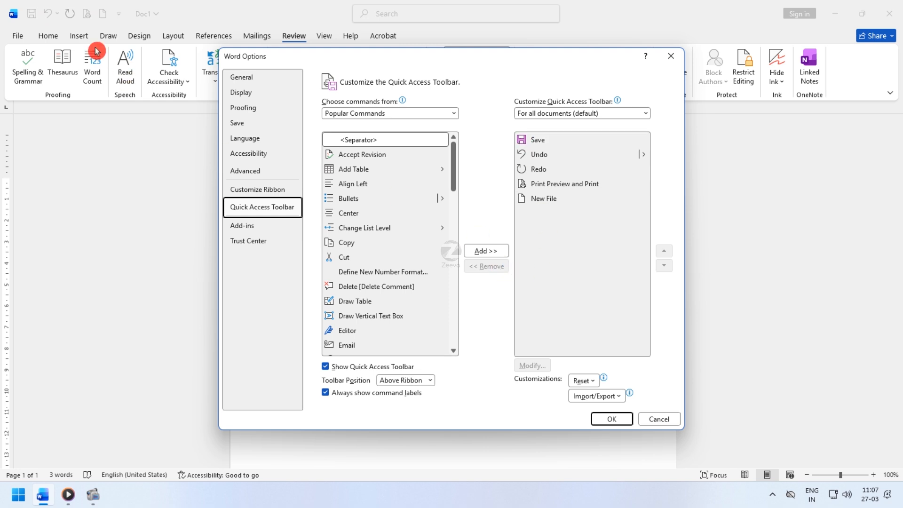
- Remove the New File command from the Quick Access Toolbar and apply the change
left_click_drag(480, 72, 457, 125)
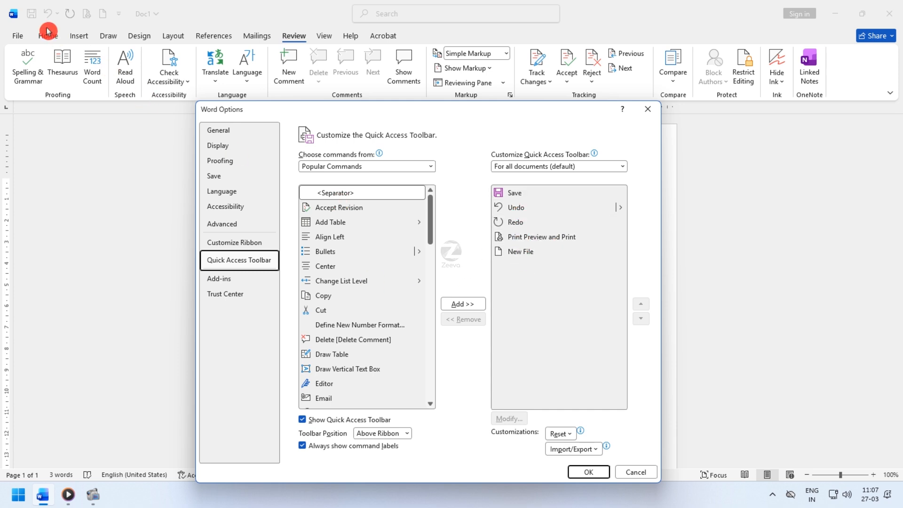
left_click(525, 258)
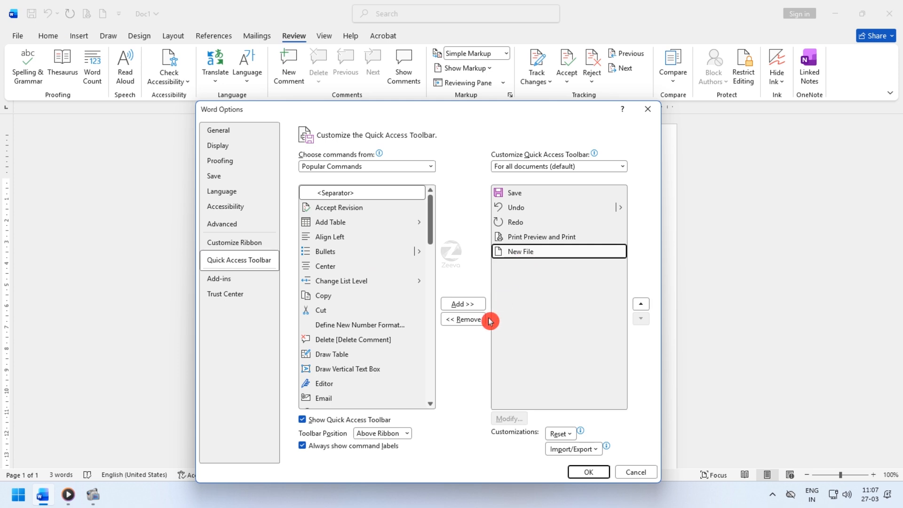
left_click(463, 321)
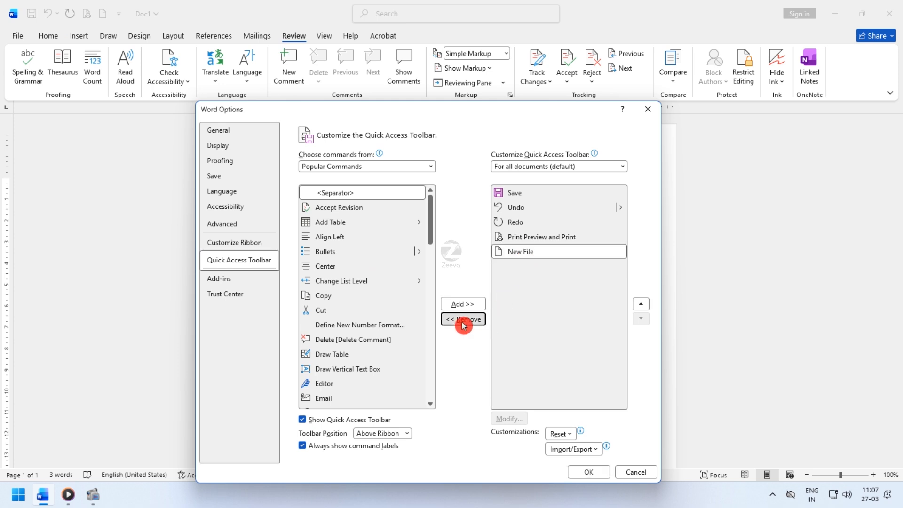
left_click(597, 473)
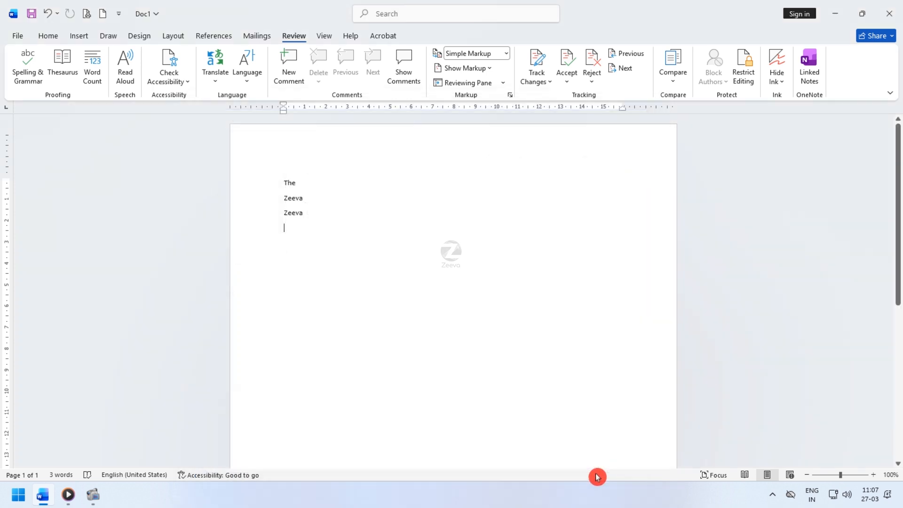
- Add the Copy command from Popular Commands to the Quick Access Toolbar and apply the change
left_click(19, 36)
left_click(44, 463)
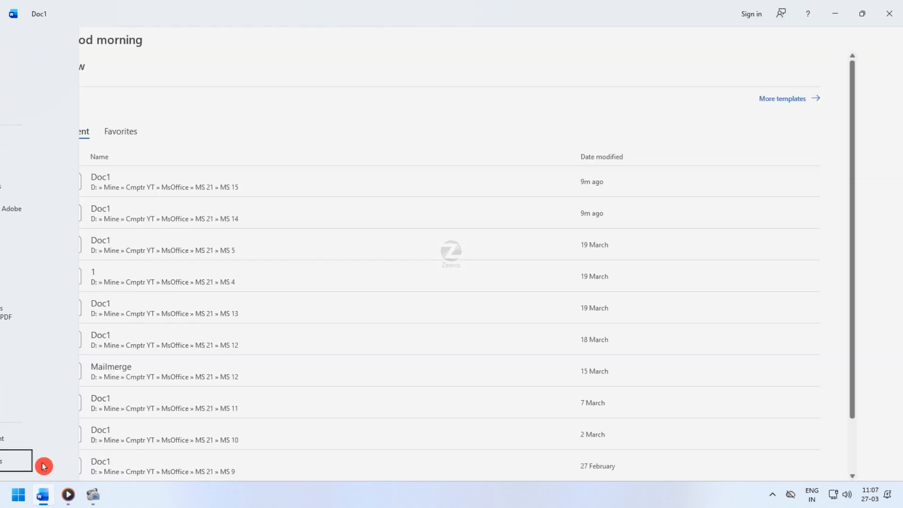
left_click(262, 208)
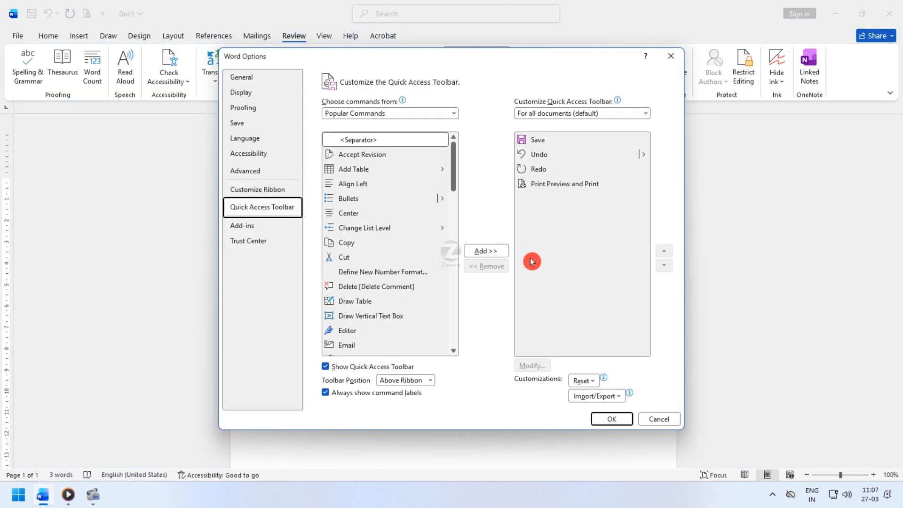
left_click(357, 248)
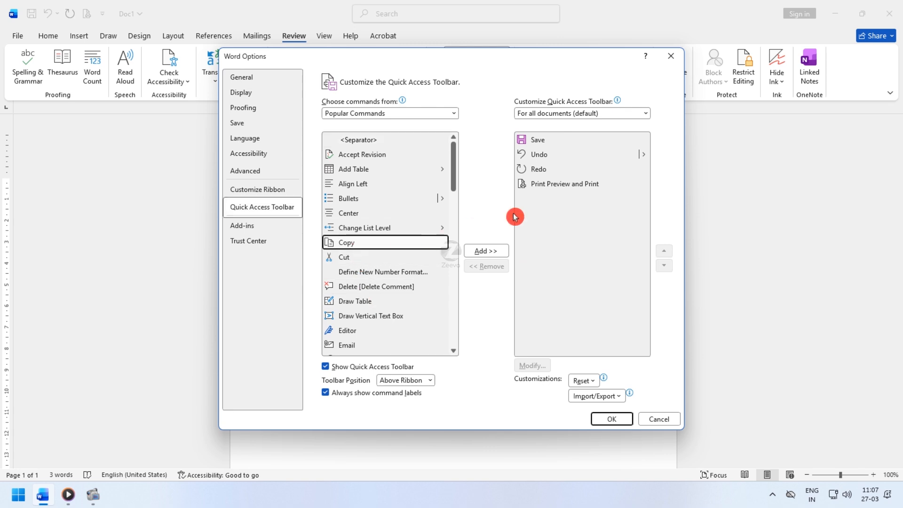
left_click(484, 252)
left_click(610, 426)
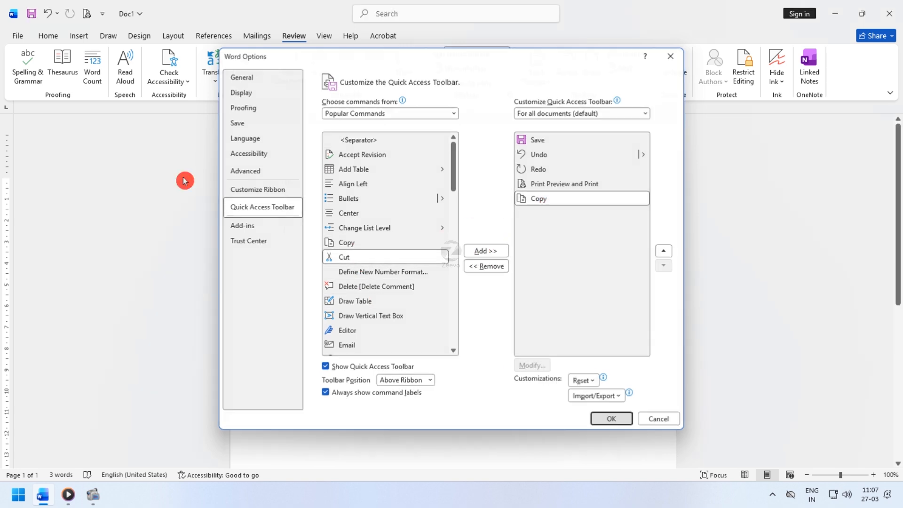
- Reopen the Quick Access Toolbar customization options and remove the Copy command from the toolbar
left_click(18, 36)
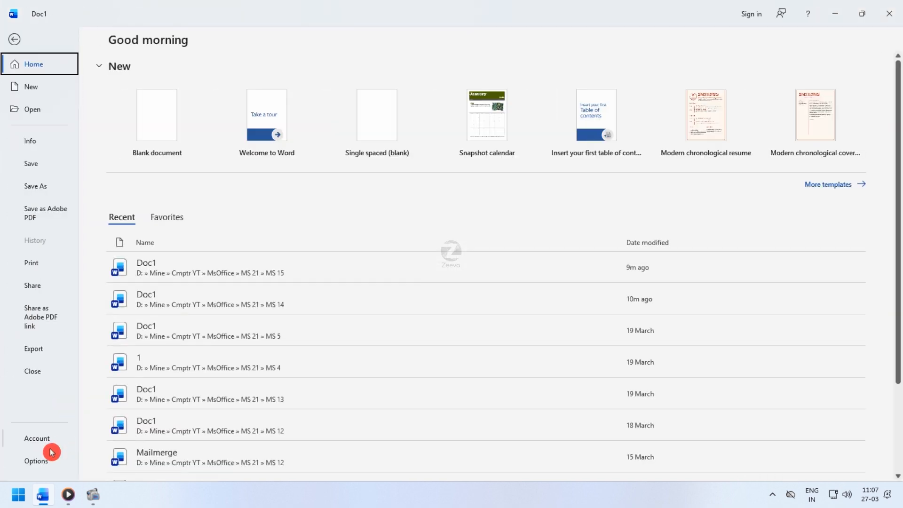
left_click(52, 457)
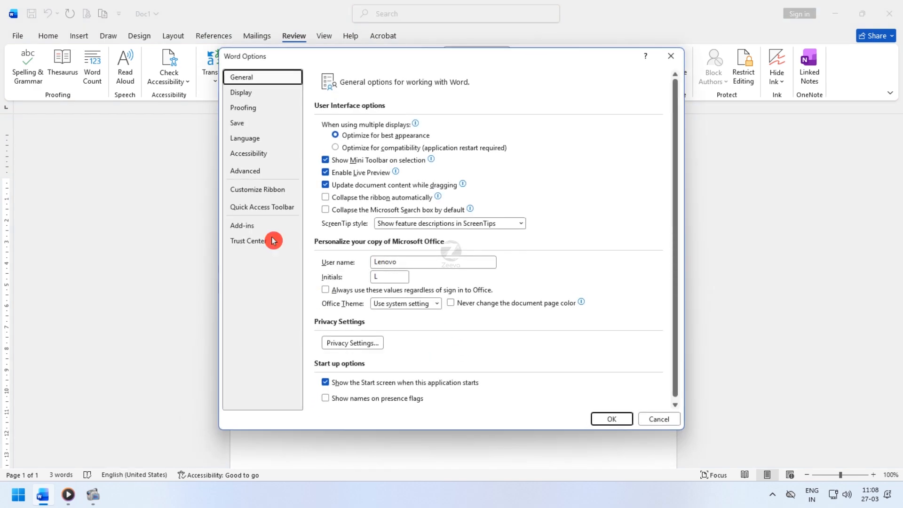
left_click(259, 207)
left_click(535, 200)
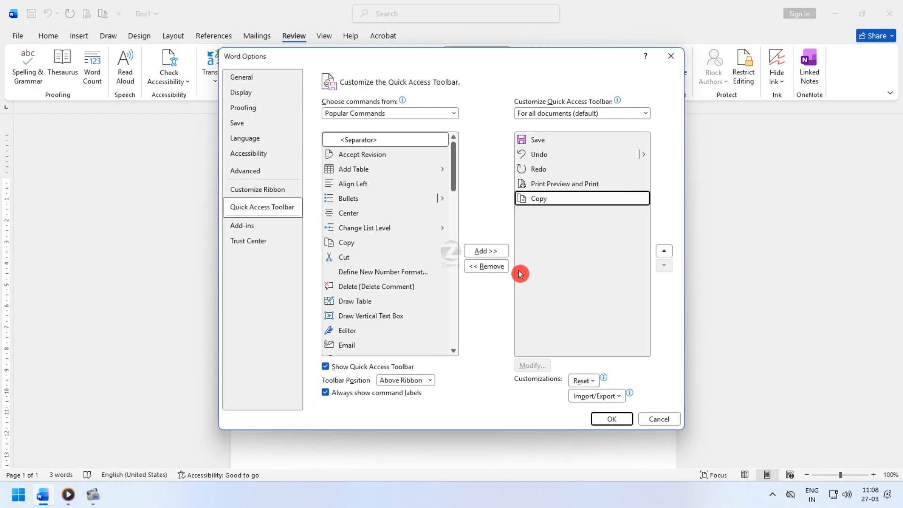
left_click(493, 267)
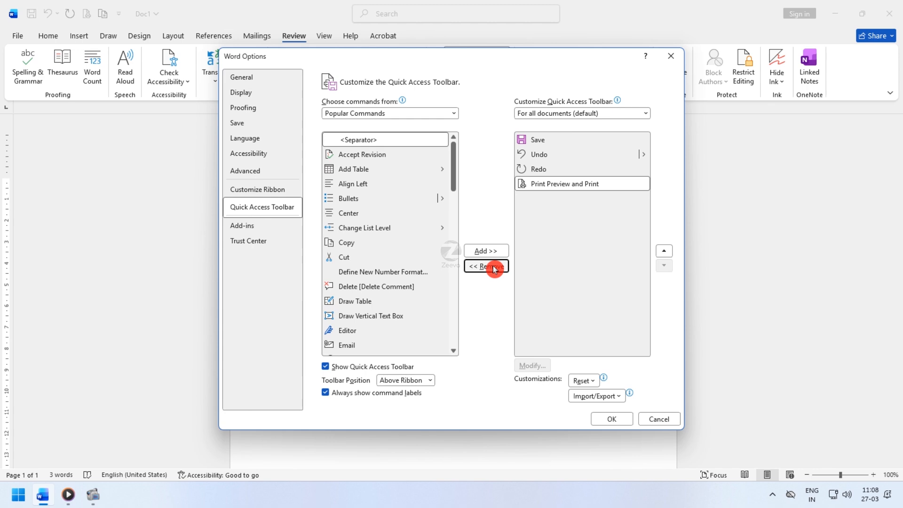
- Examine the active, inactive and disabled add-ins in Word Options and the add-in types available to manage, keeping COM Add-ins
left_click(271, 227)
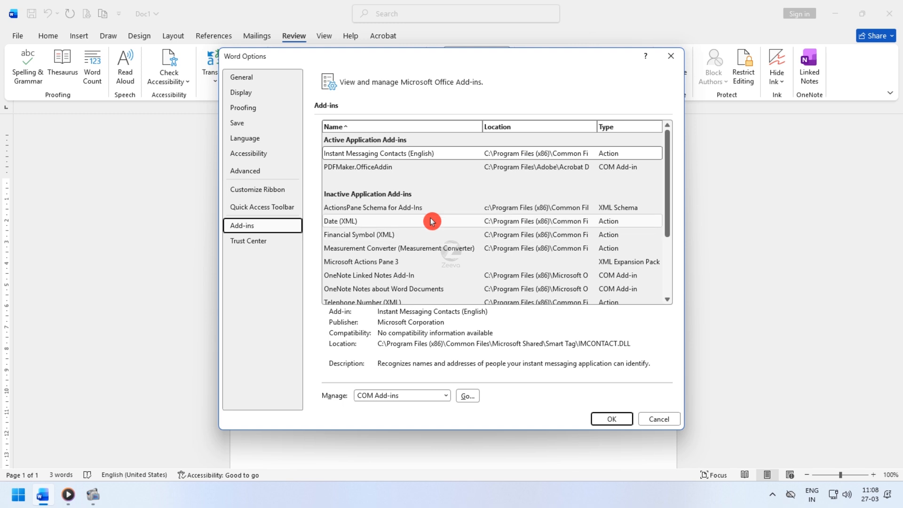
scroll(430, 224, "down", 3)
scroll(432, 221, "up", 3)
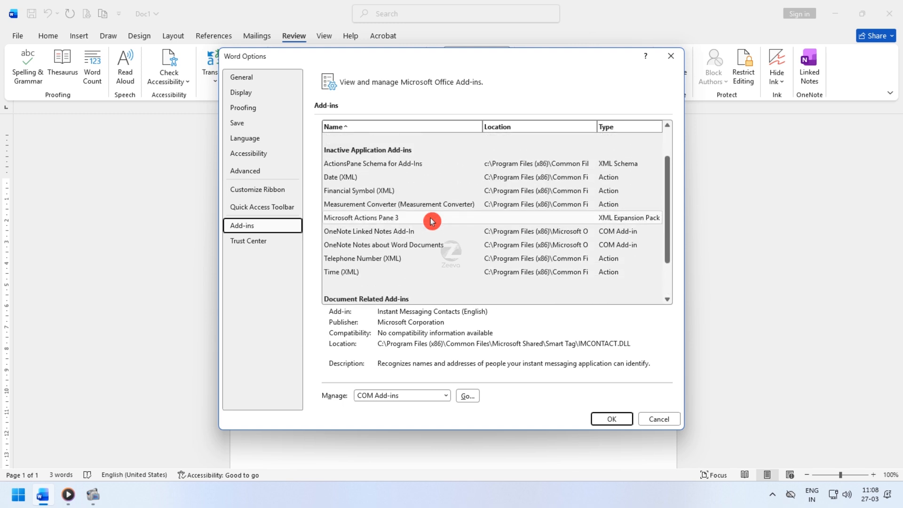
scroll(432, 221, "down", 3)
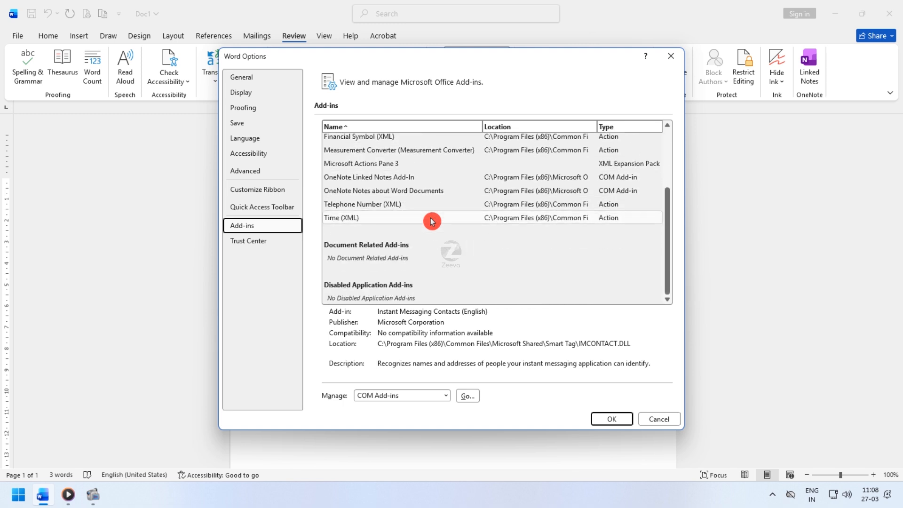
scroll(432, 221, "up", 3)
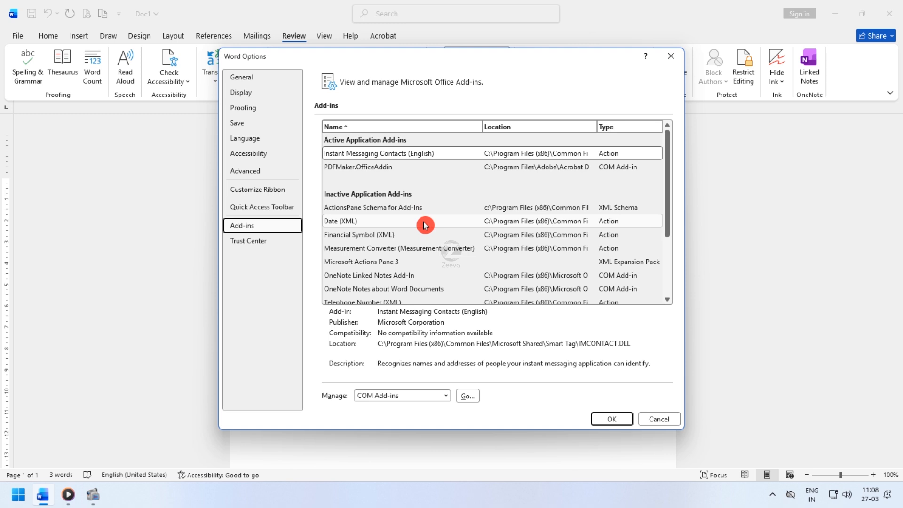
left_click(440, 396)
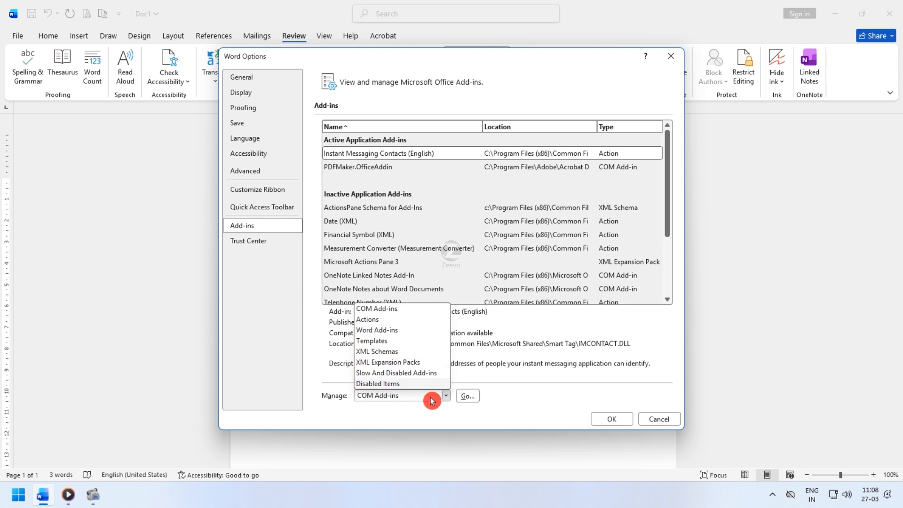
left_click(496, 381)
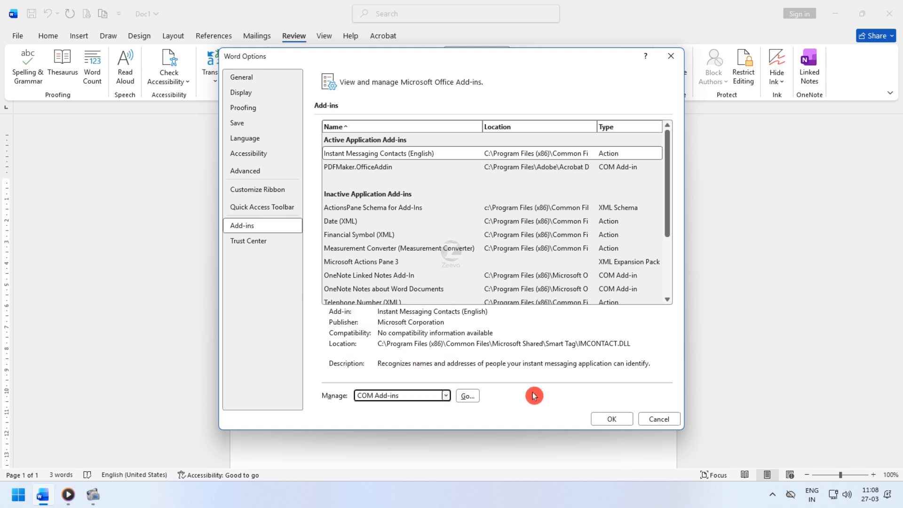
left_click(446, 396)
left_click(234, 292)
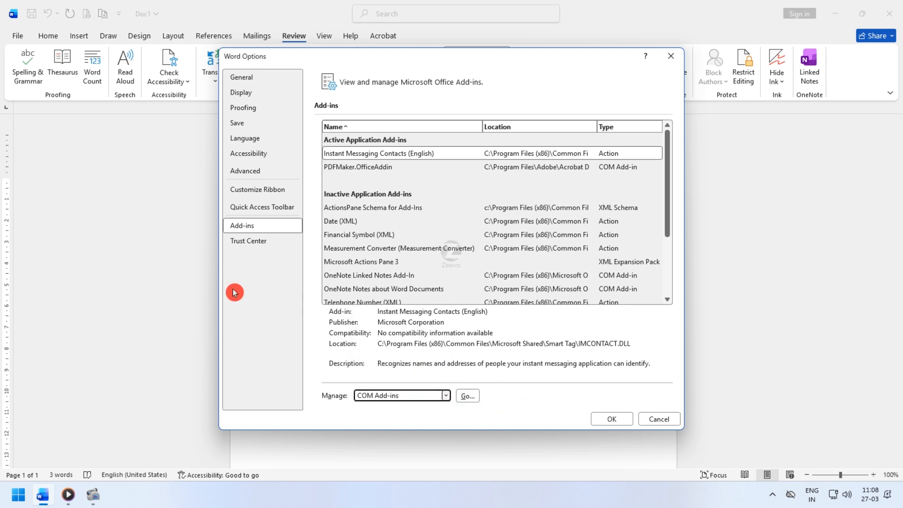
- View the Trust Center options and accept the Word Options dialog
left_click(254, 248)
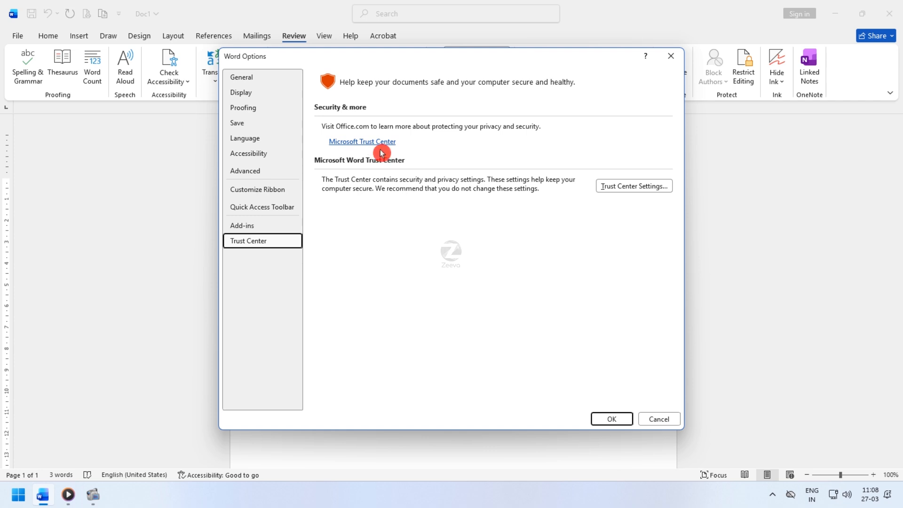
left_click(617, 420)
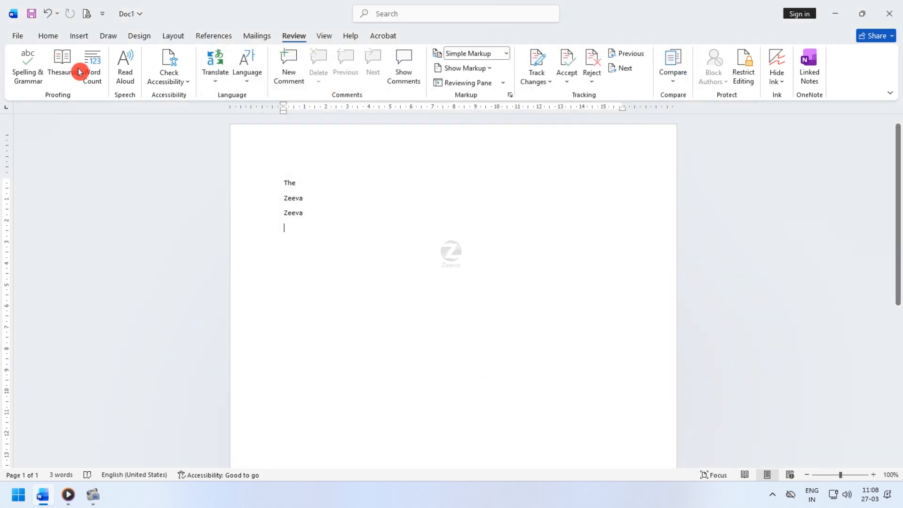
- Open the Account page and view the Office Theme setting, keeping Use system setting
left_click(18, 36)
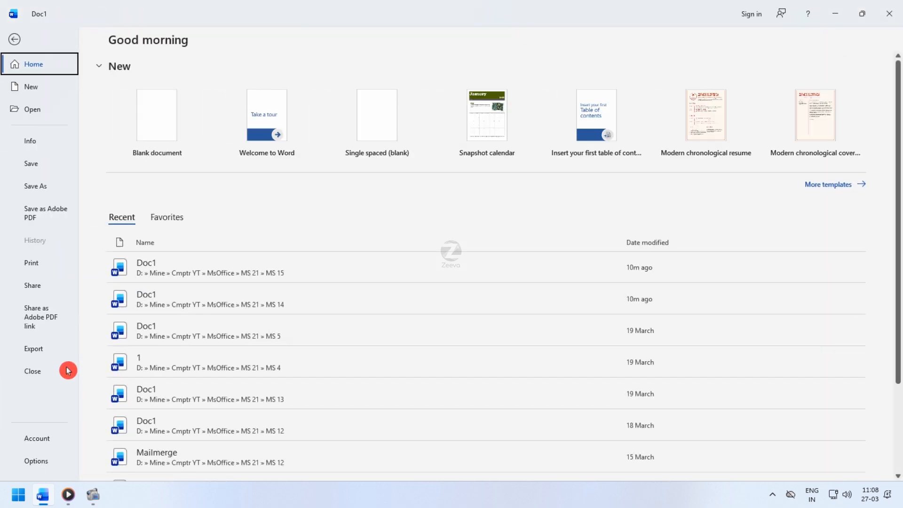
left_click(41, 440)
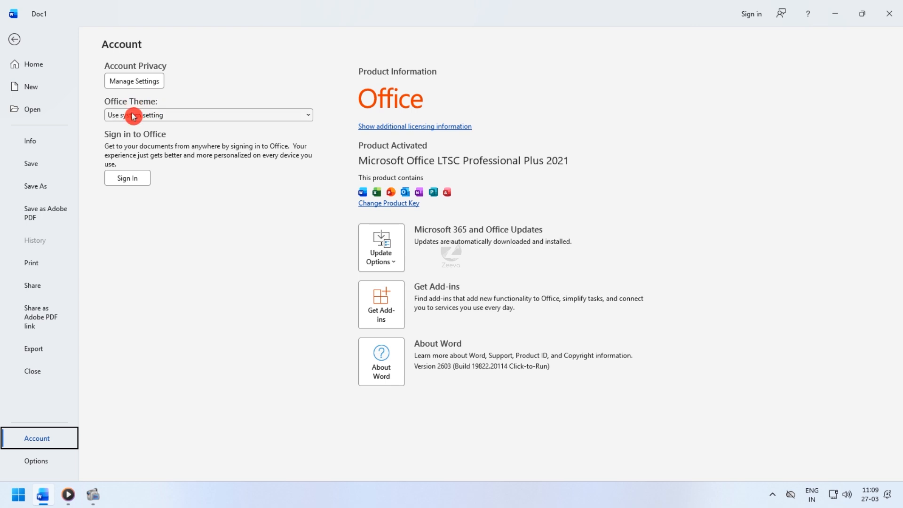
left_click(147, 117)
left_click(146, 117)
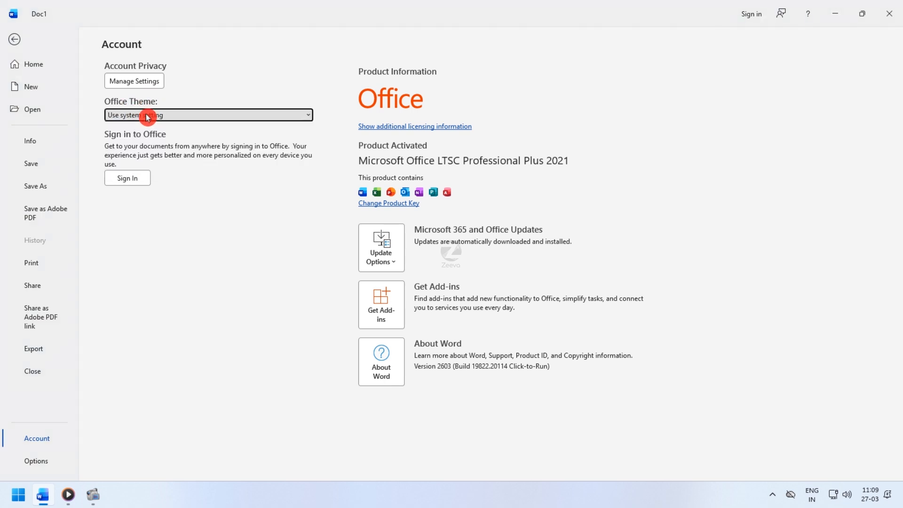